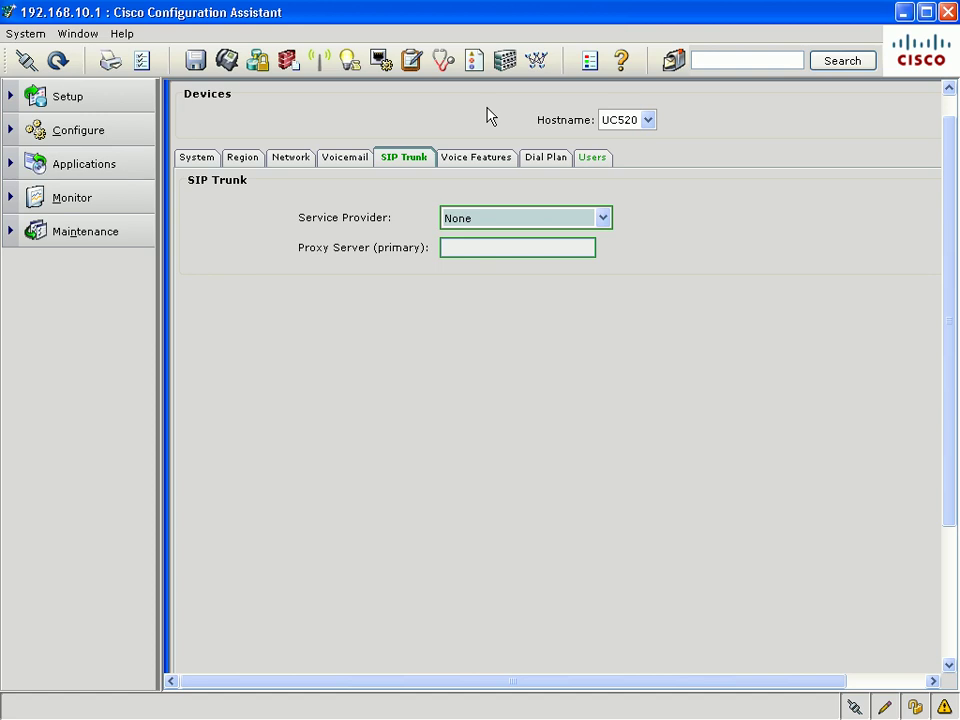
Choose XO Communications as SIP provider with proxy 1.1.1.1, registrar 2.2.2.2 and 8 maximum calls
{"action": "left_click", "coordinate": [604, 219]}
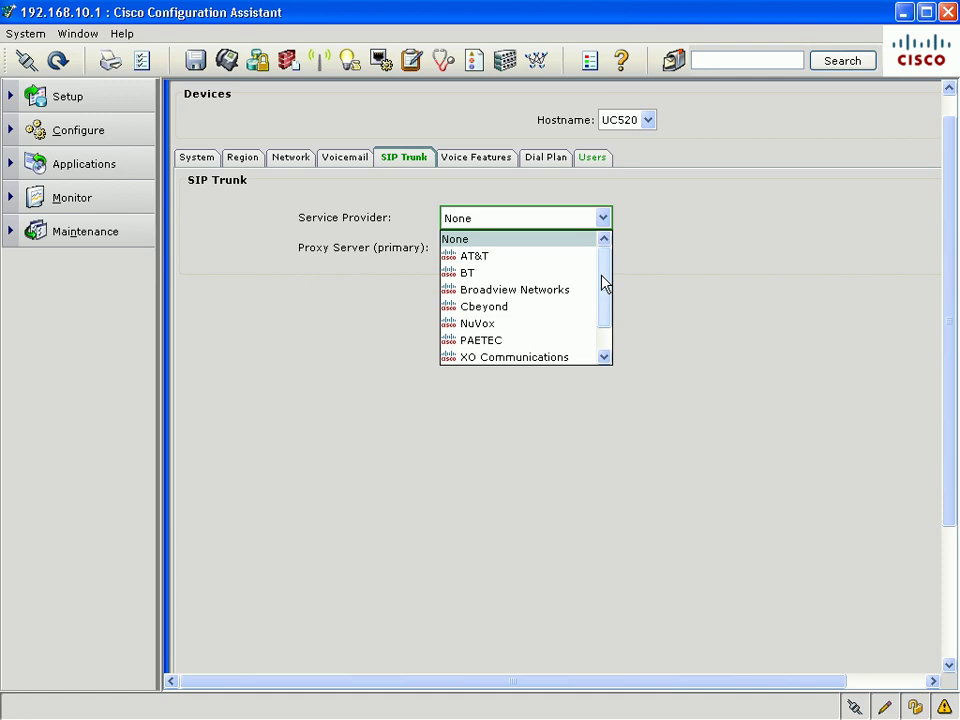
{"action": "left_click", "coordinate": [581, 359]}
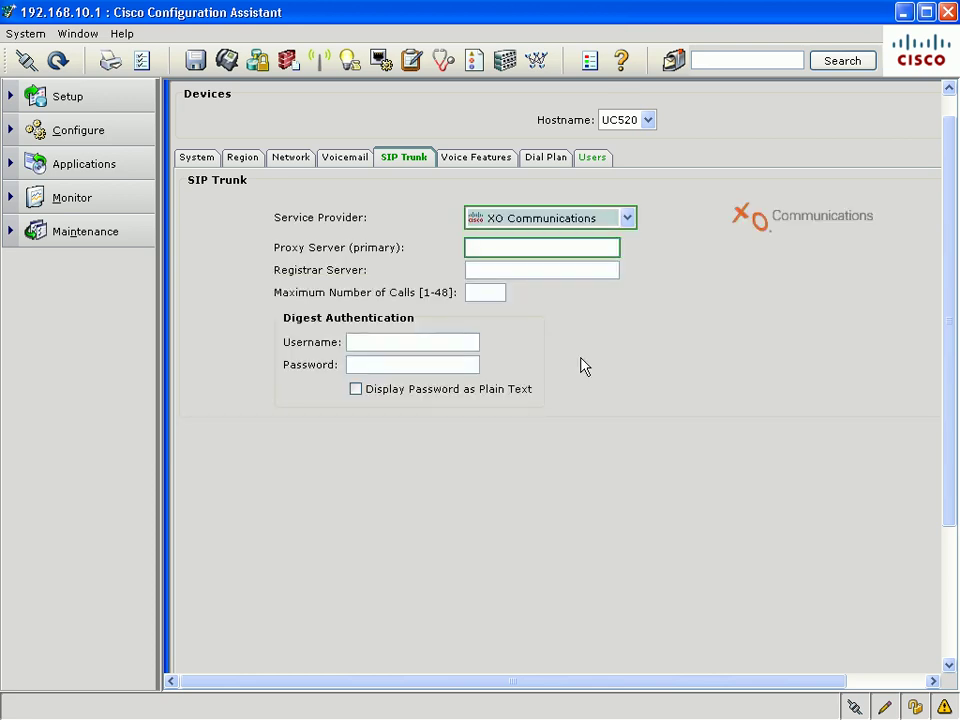
{"action": "left_click", "coordinate": [596, 247]}
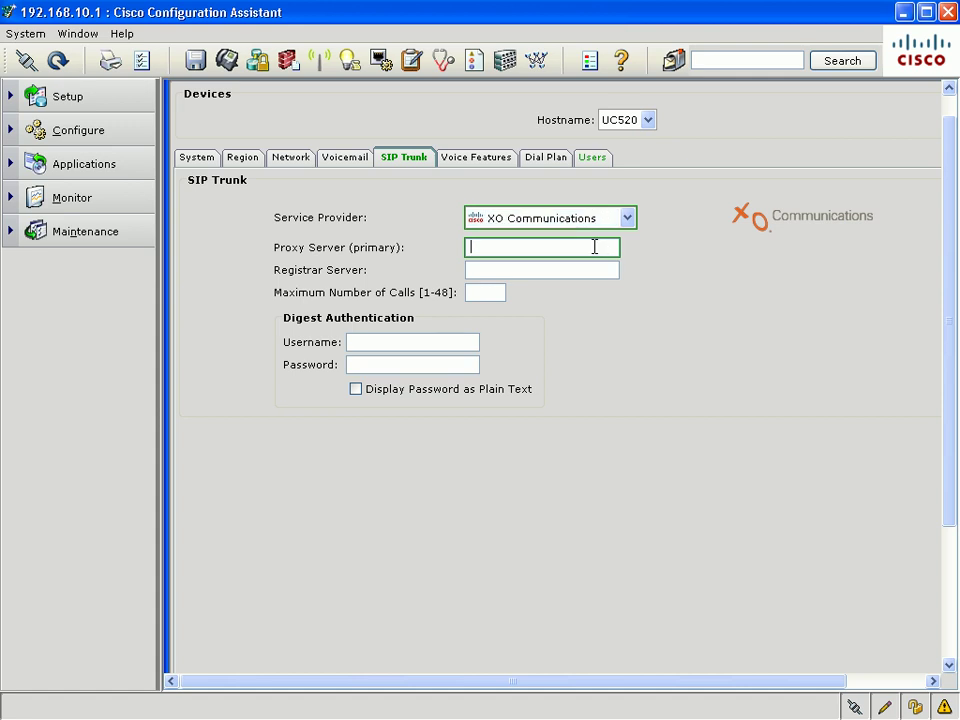
{"action": "type", "text": "1.1.1.1"}
{"action": "key", "text": "Tab"}
{"action": "type", "text": "2.2"}
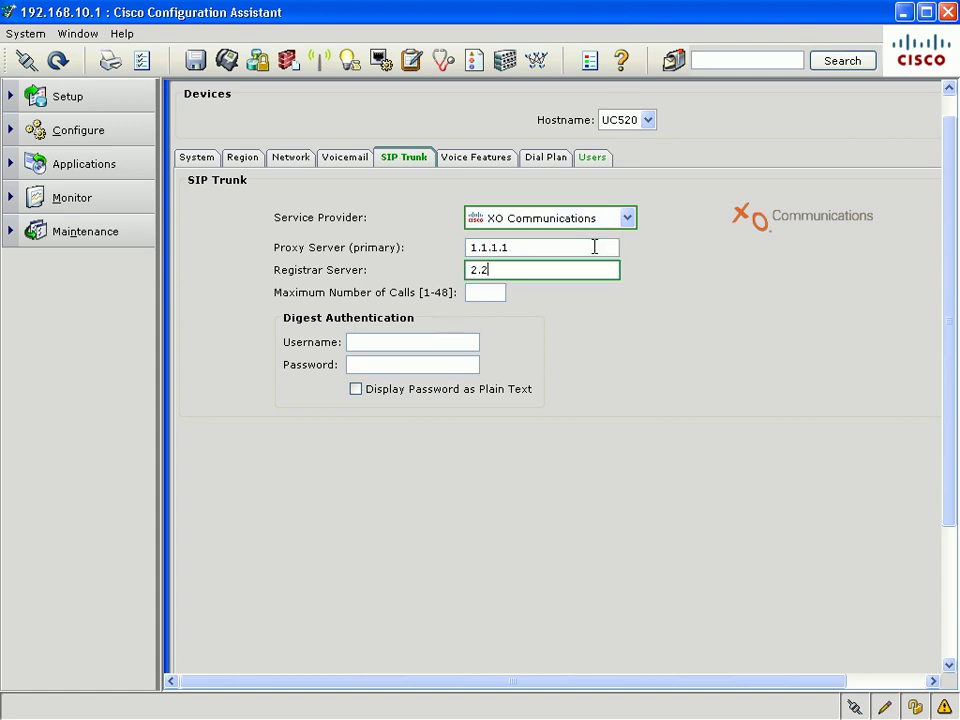
{"action": "type", "text": ".2.2"}
{"action": "key", "text": "Tab"}
{"action": "type", "text": "8"}
Set the Dial Plan's numbering plan locale to the North American template
{"action": "left_click", "coordinate": [544, 160]}
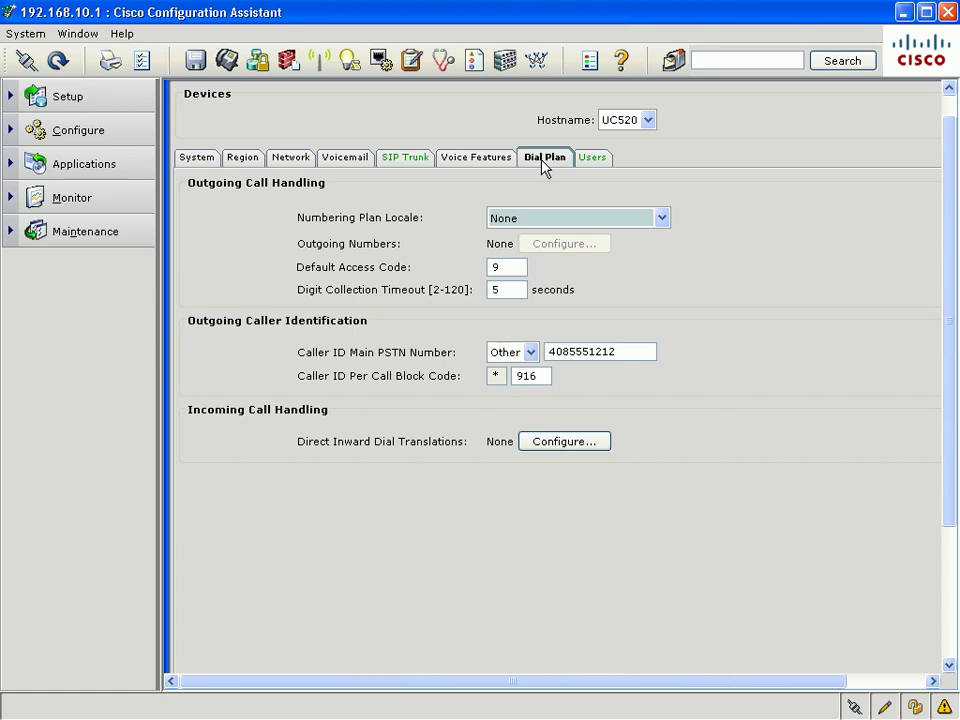
{"action": "left_click", "coordinate": [662, 219]}
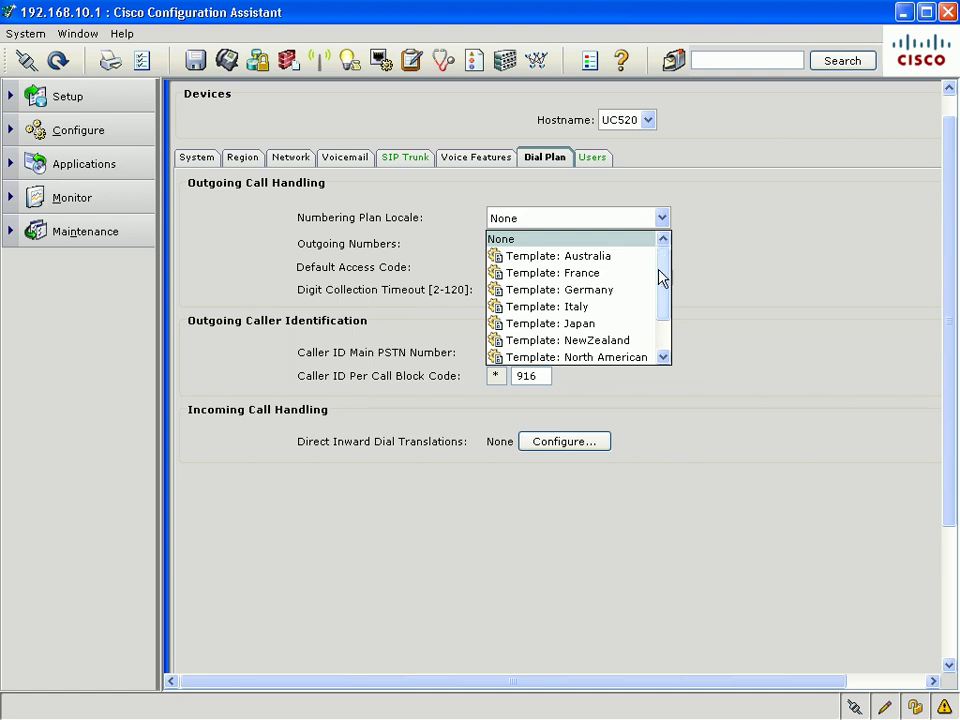
{"action": "left_click", "coordinate": [663, 358]}
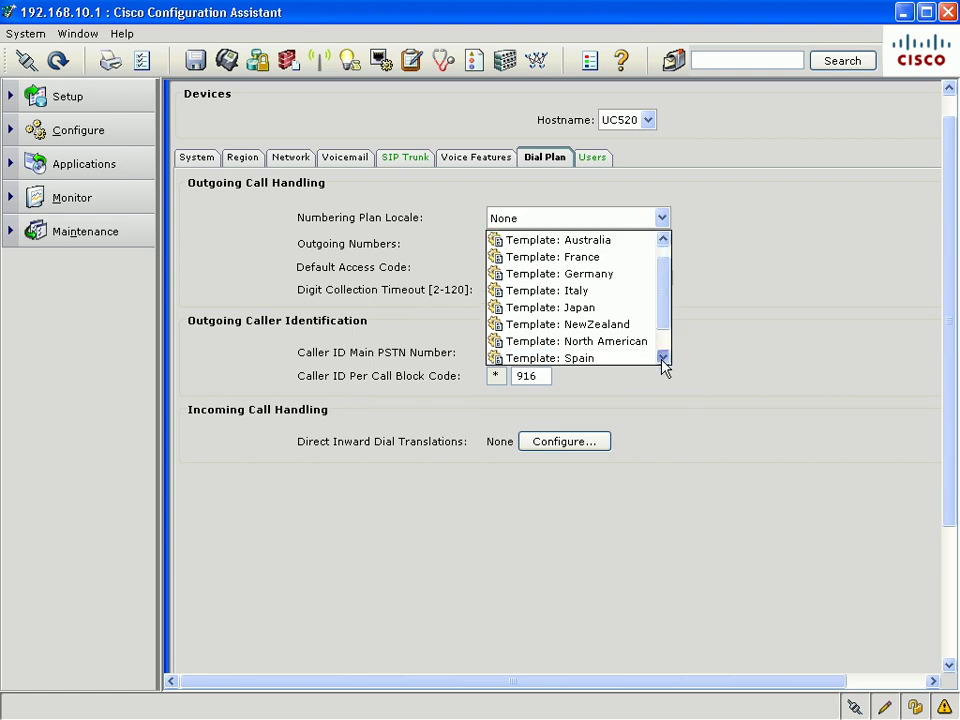
{"action": "left_click", "coordinate": [663, 358]}
{"action": "left_click", "coordinate": [600, 324]}
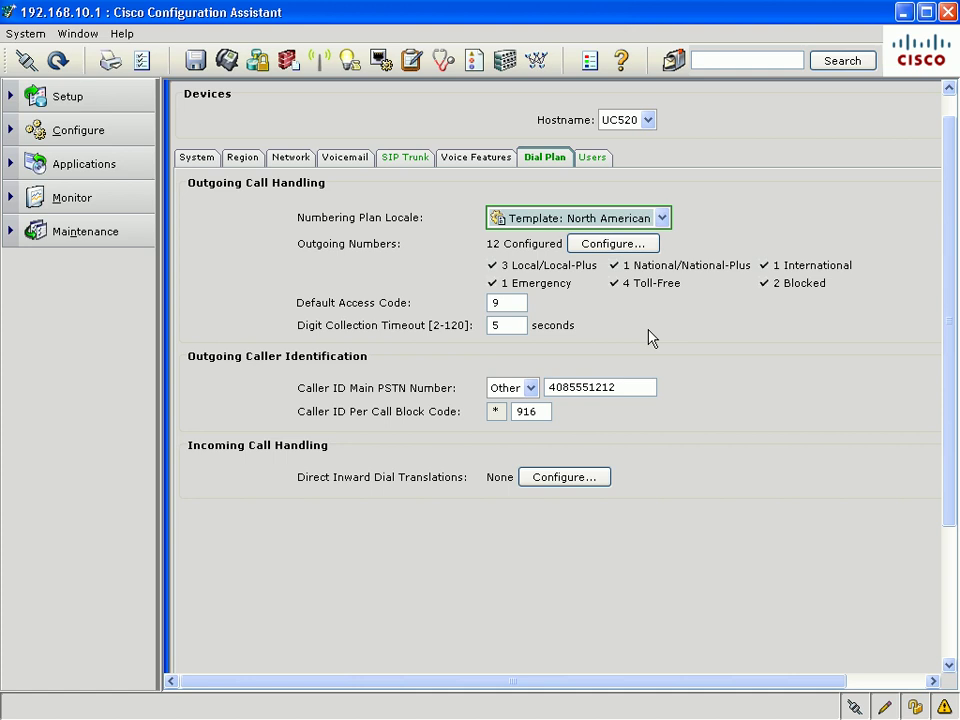
Route Emergency outgoing numbers via PSTN Only and International via SIP Only, keeping 7-Digit Local unchanged
{"action": "left_click", "coordinate": [648, 246]}
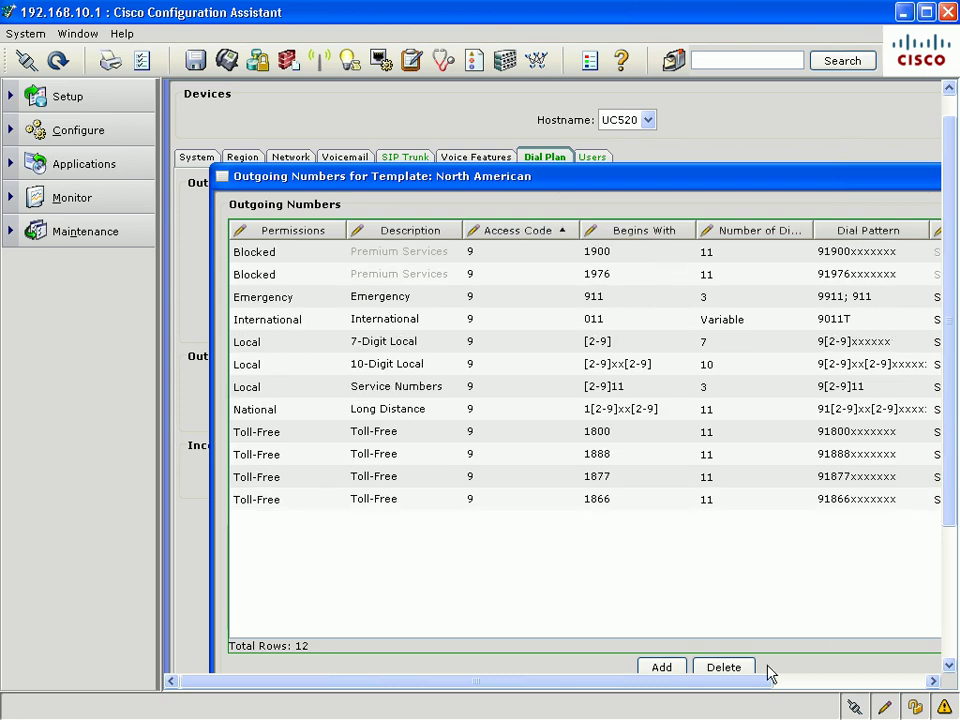
{"action": "left_click_drag", "start_coordinate": [746, 681], "coordinate": [886, 706]}
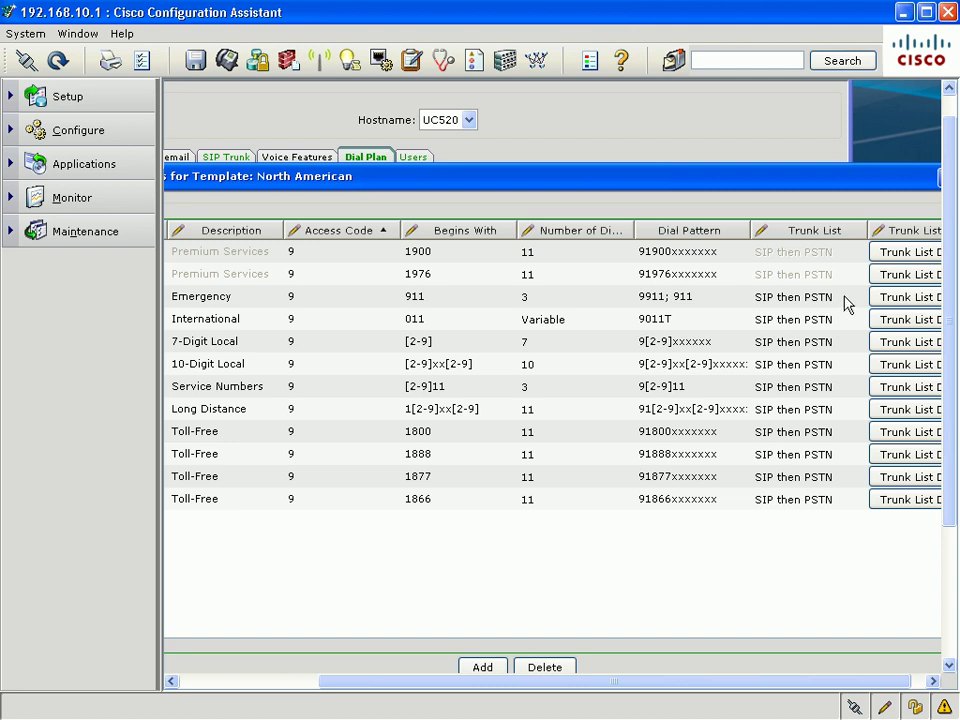
{"action": "left_click", "coordinate": [845, 303]}
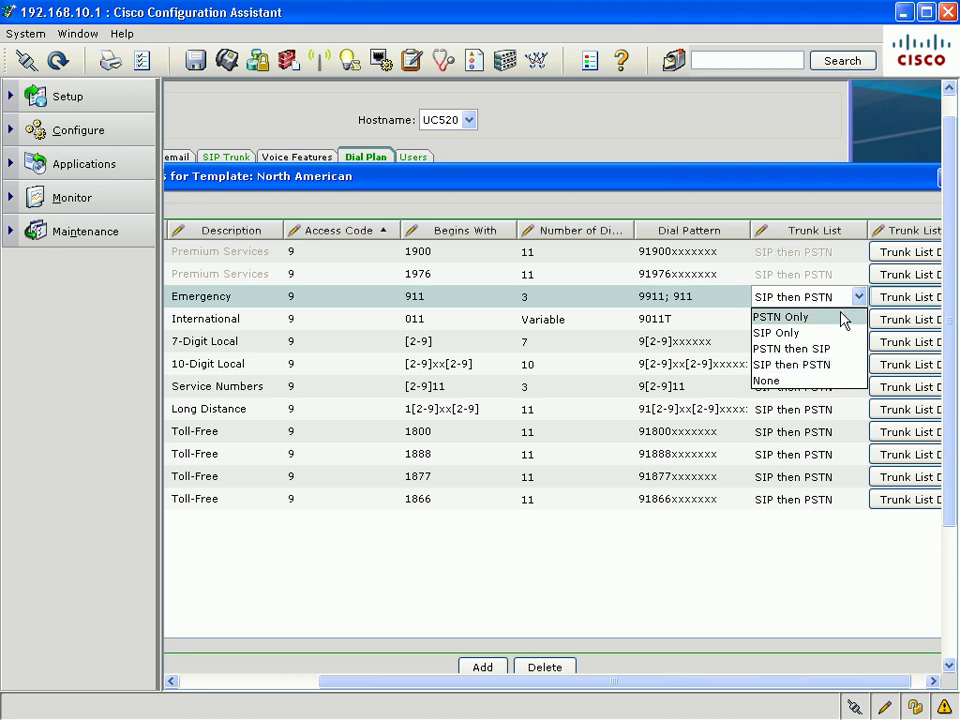
{"action": "left_click", "coordinate": [800, 317]}
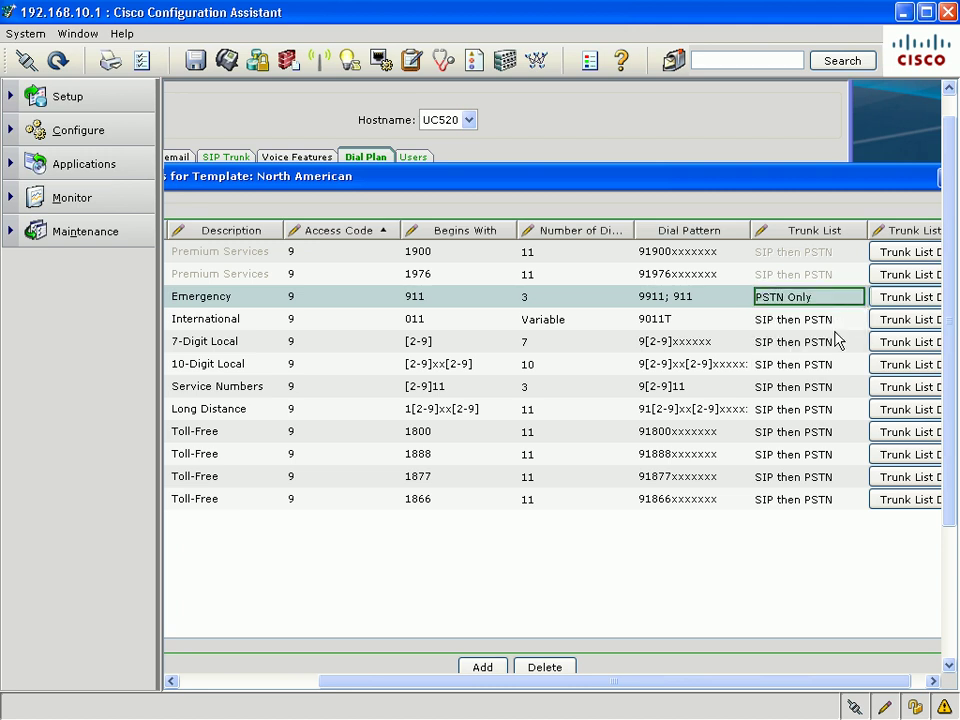
{"action": "left_click", "coordinate": [830, 320]}
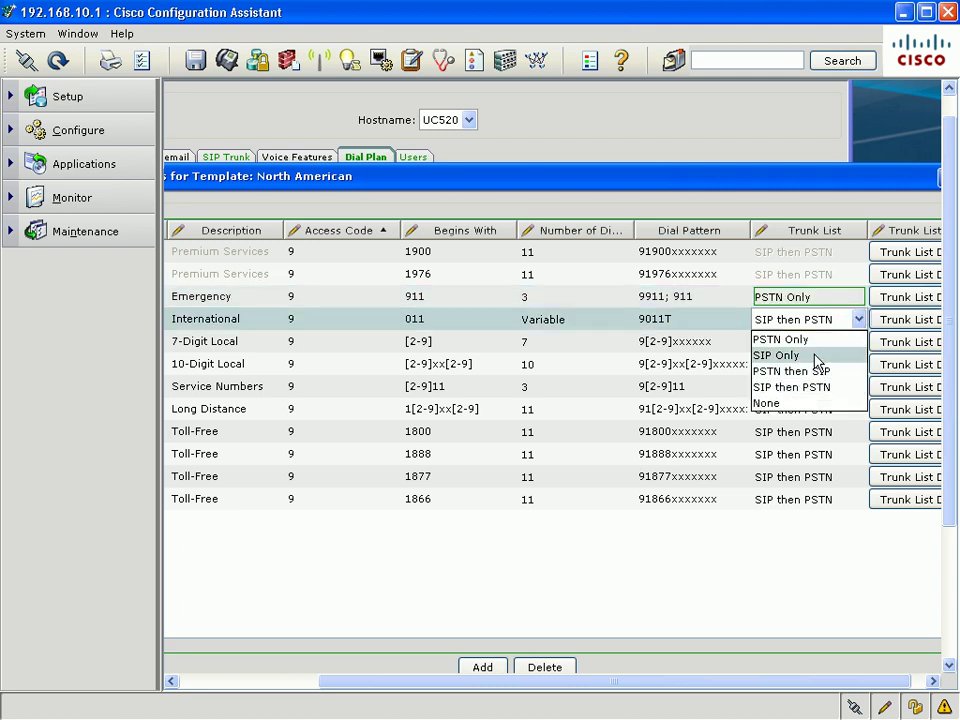
{"action": "left_click", "coordinate": [818, 358]}
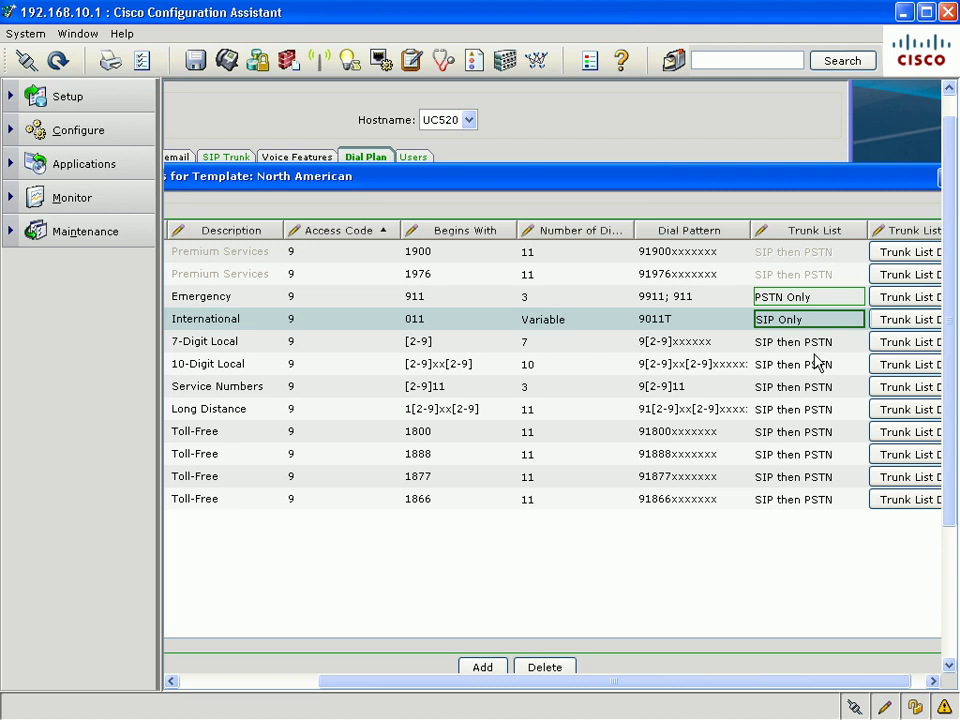
{"action": "left_click", "coordinate": [785, 344]}
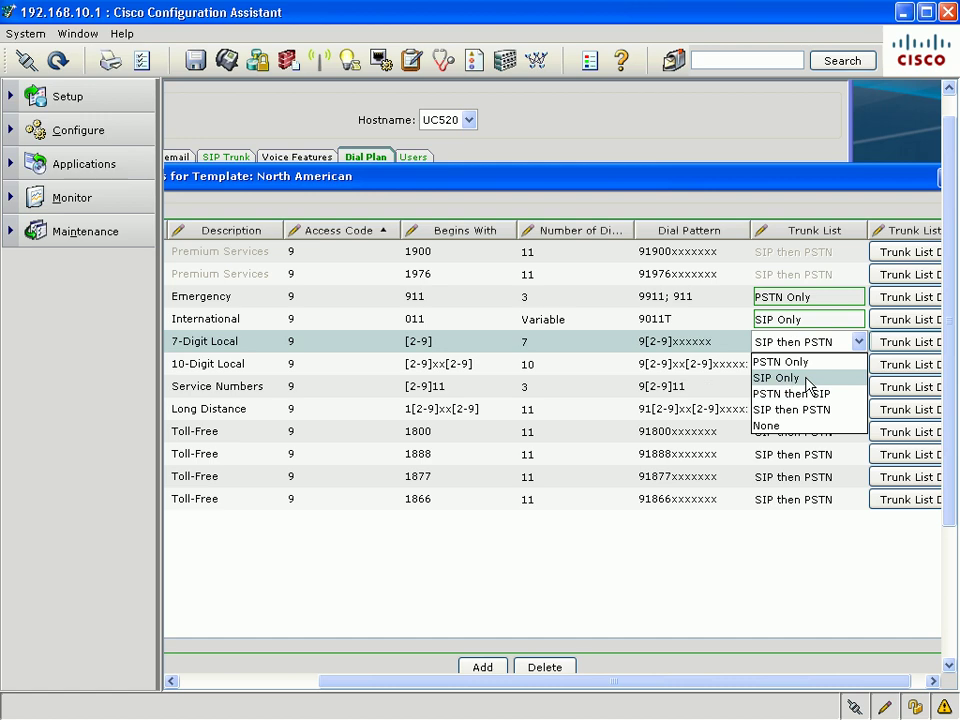
{"action": "left_click", "coordinate": [949, 634]}
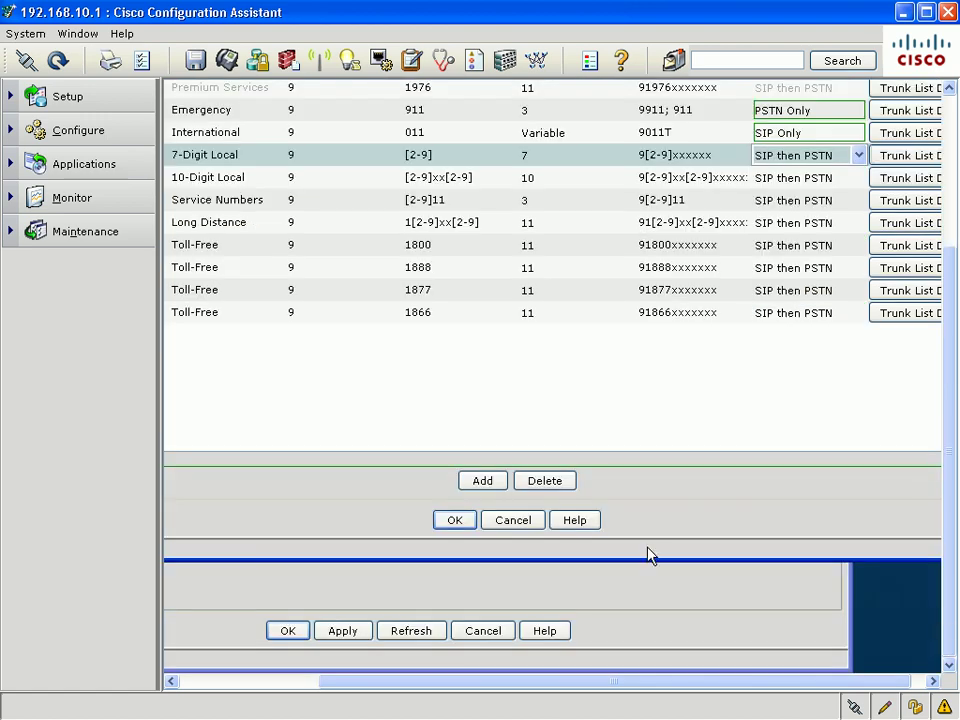
Enable Call Blast Group under Voice Features and set the number of blast groups to 4
{"action": "left_click", "coordinate": [512, 520]}
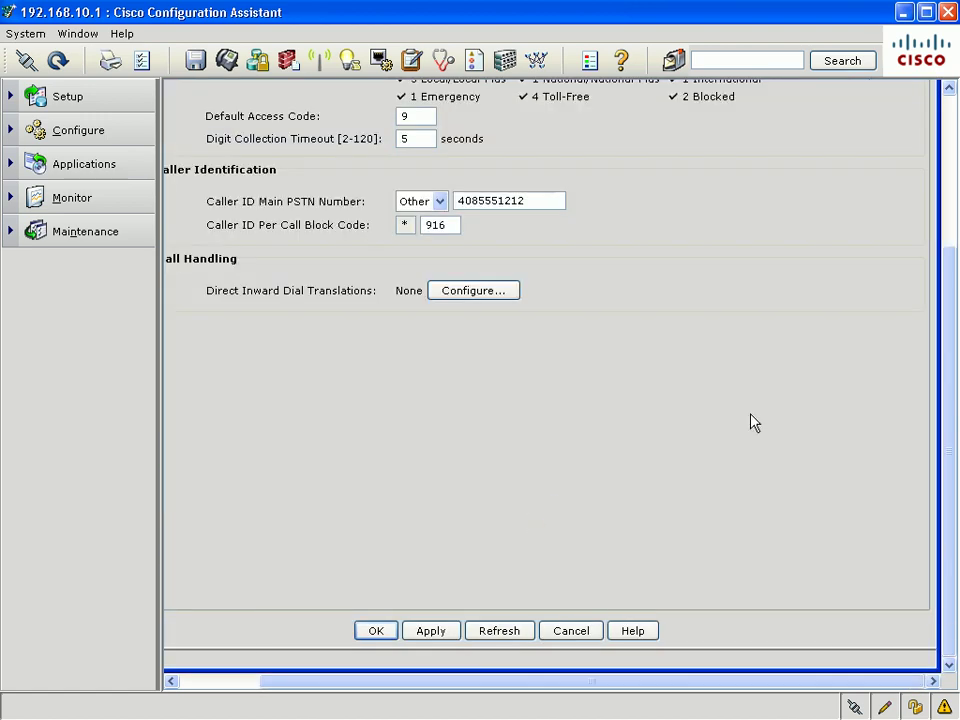
{"action": "scroll", "coordinate": [949, 181], "scroll_direction": "up", "scroll_amount": 3}
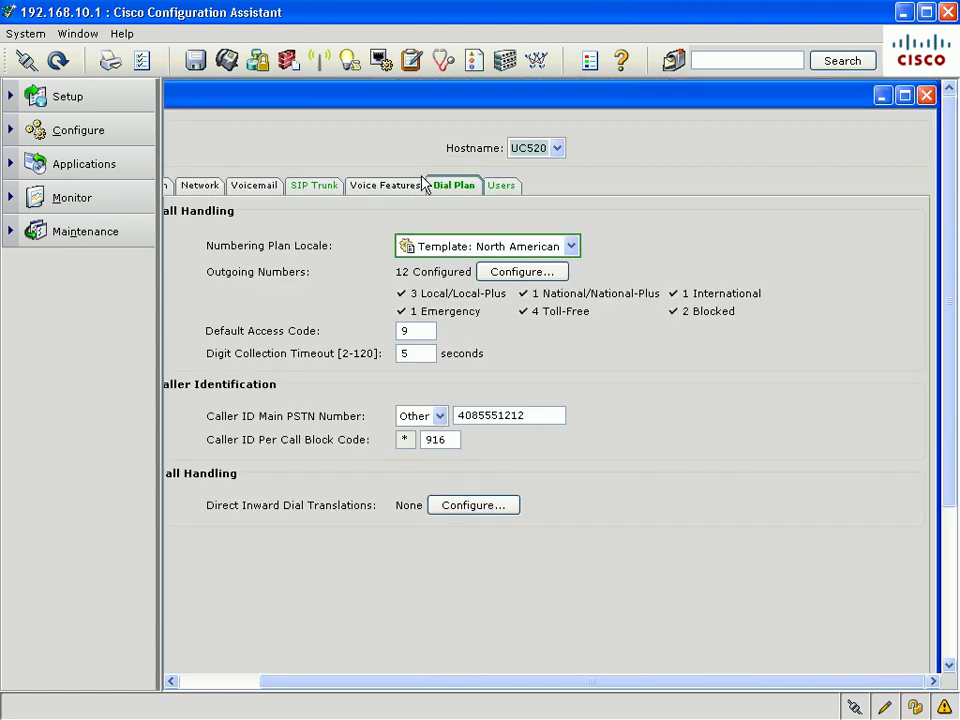
{"action": "left_click", "coordinate": [379, 187]}
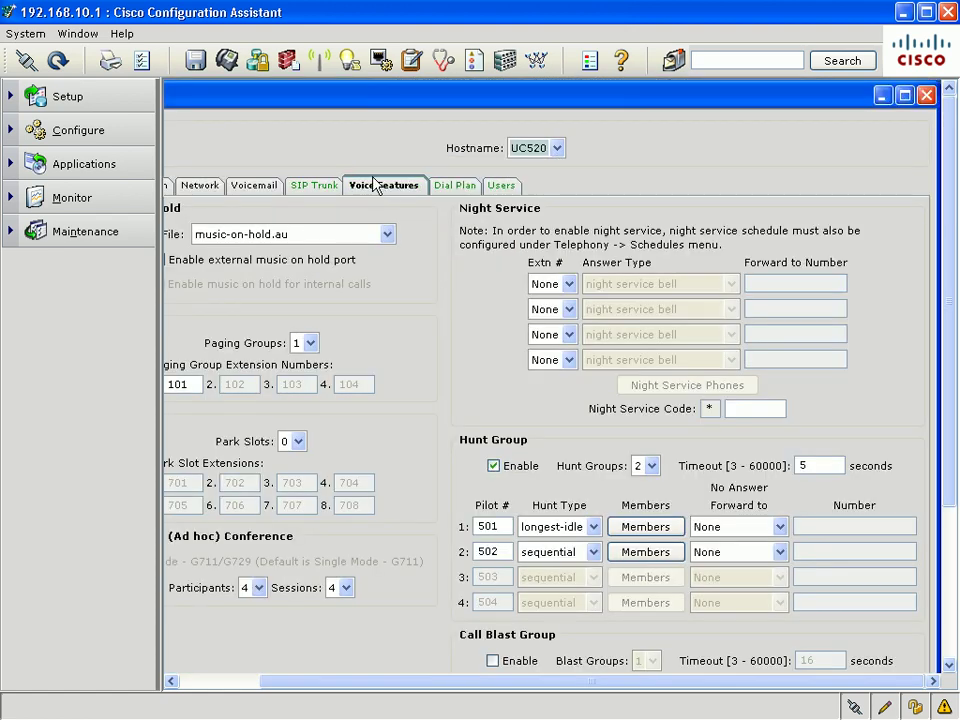
{"action": "scroll", "coordinate": [949, 383], "scroll_direction": "down", "scroll_amount": 1}
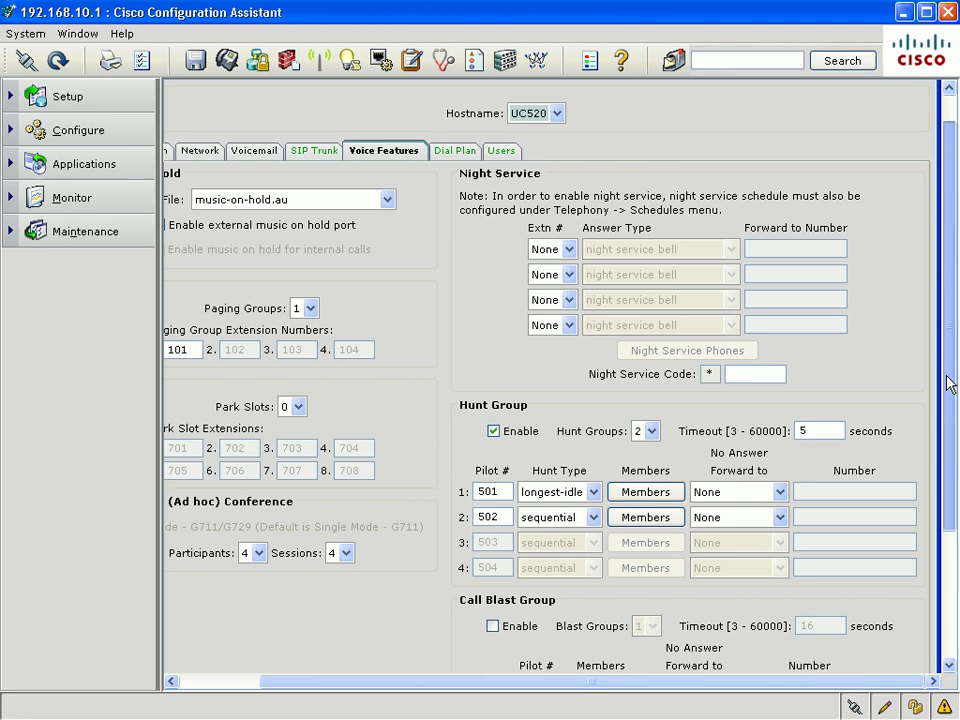
{"action": "left_click_drag", "start_coordinate": [949, 383], "coordinate": [944, 514]}
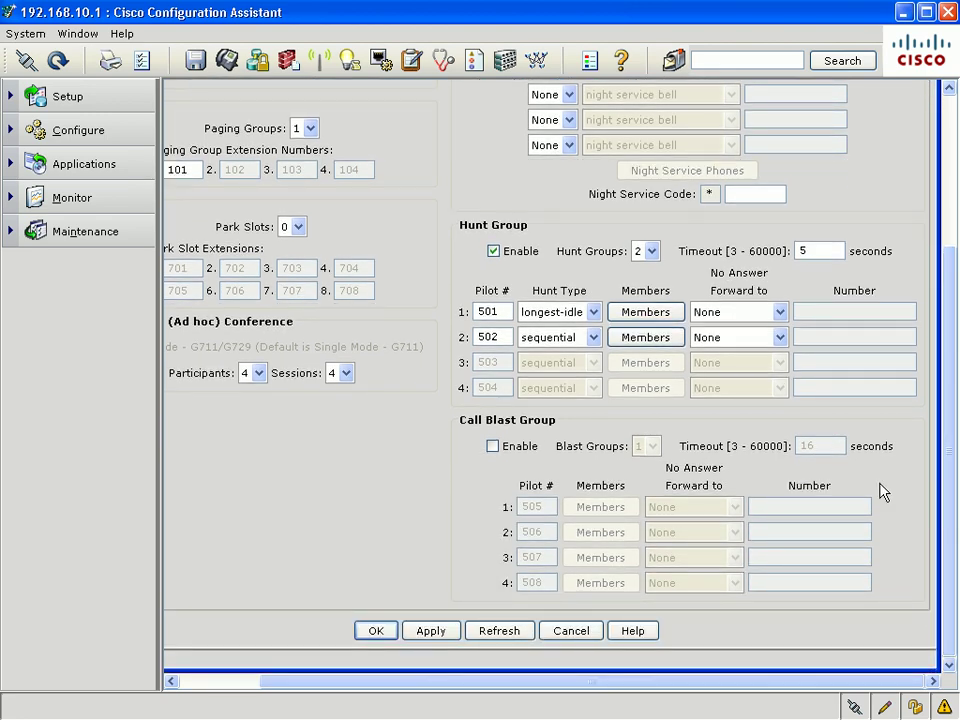
{"action": "left_click", "coordinate": [493, 447]}
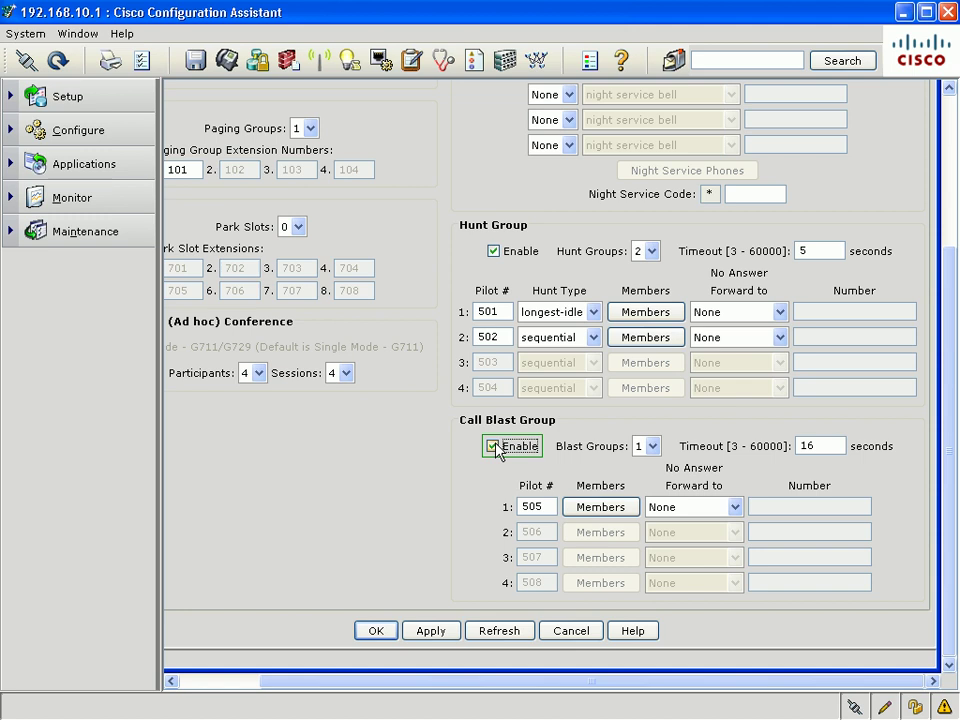
{"action": "left_click", "coordinate": [650, 447]}
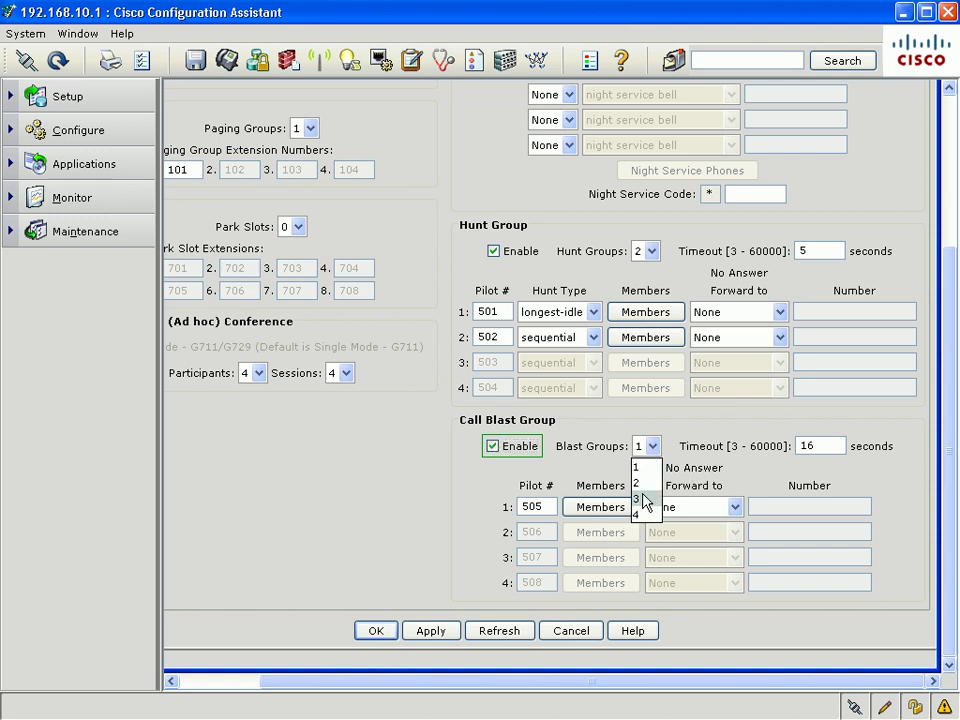
{"action": "left_click", "coordinate": [640, 514]}
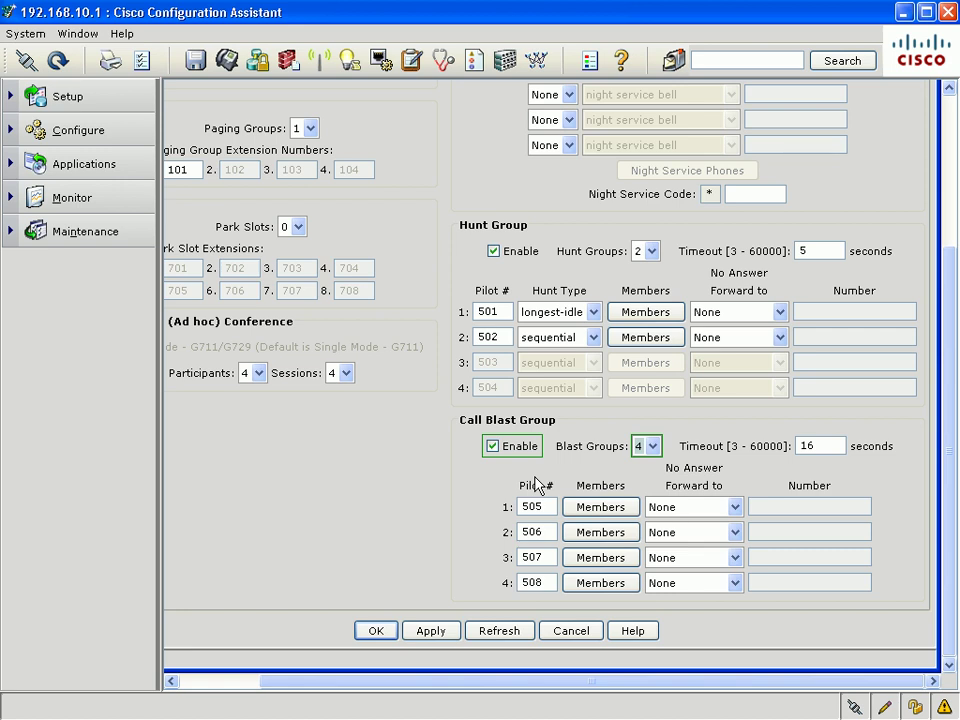
Add extensions 201 through 205 and an outside number as members of blast group 1 (pilot 505)
{"action": "left_click", "coordinate": [601, 507]}
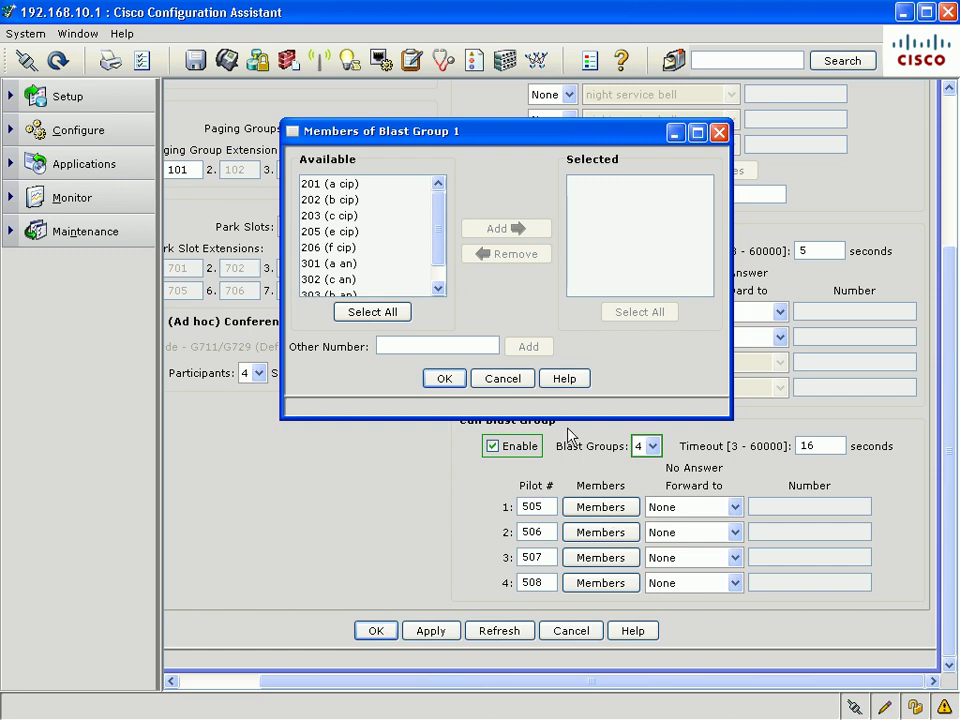
{"action": "left_click", "coordinate": [397, 186]}
{"action": "left_click_drag", "start_coordinate": [393, 193], "coordinate": [393, 236]}
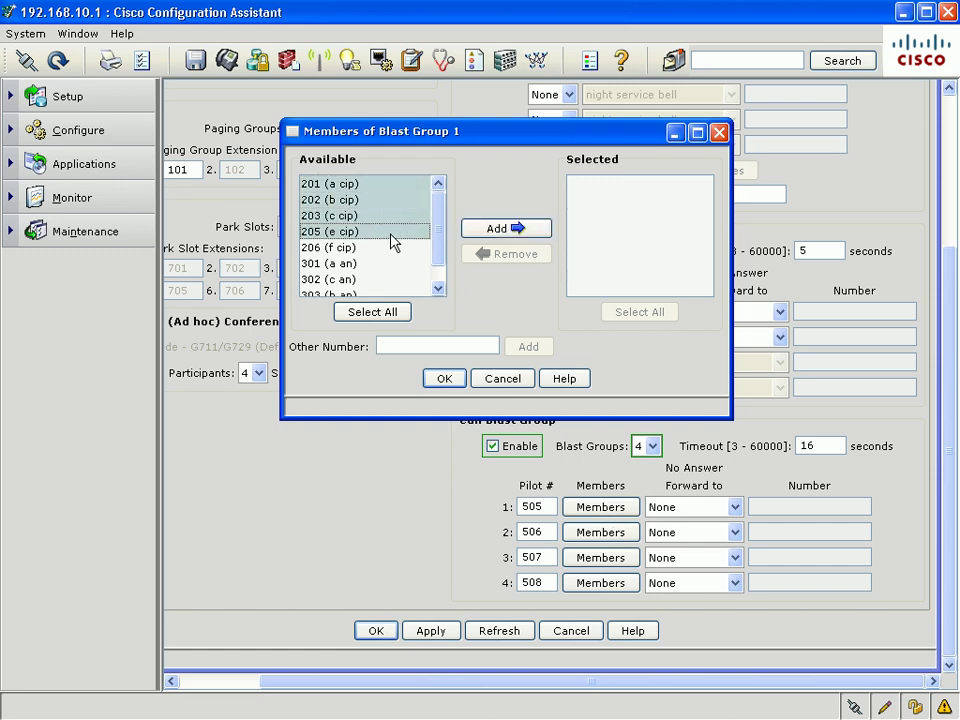
{"action": "left_click", "coordinate": [494, 232]}
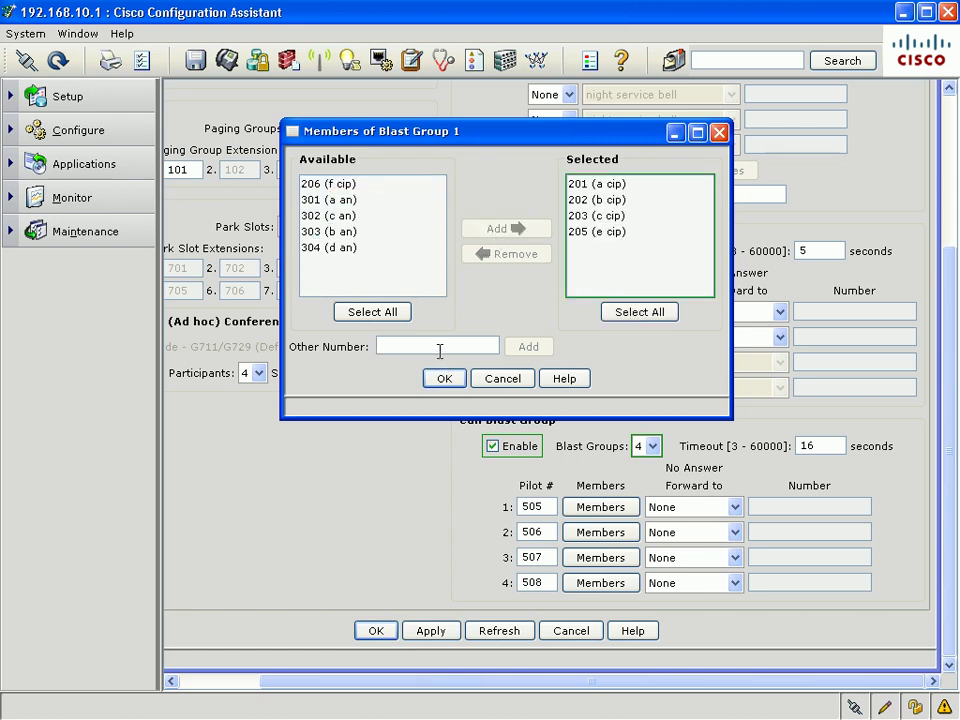
{"action": "left_click", "coordinate": [439, 346]}
{"action": "type", "text": "918"}
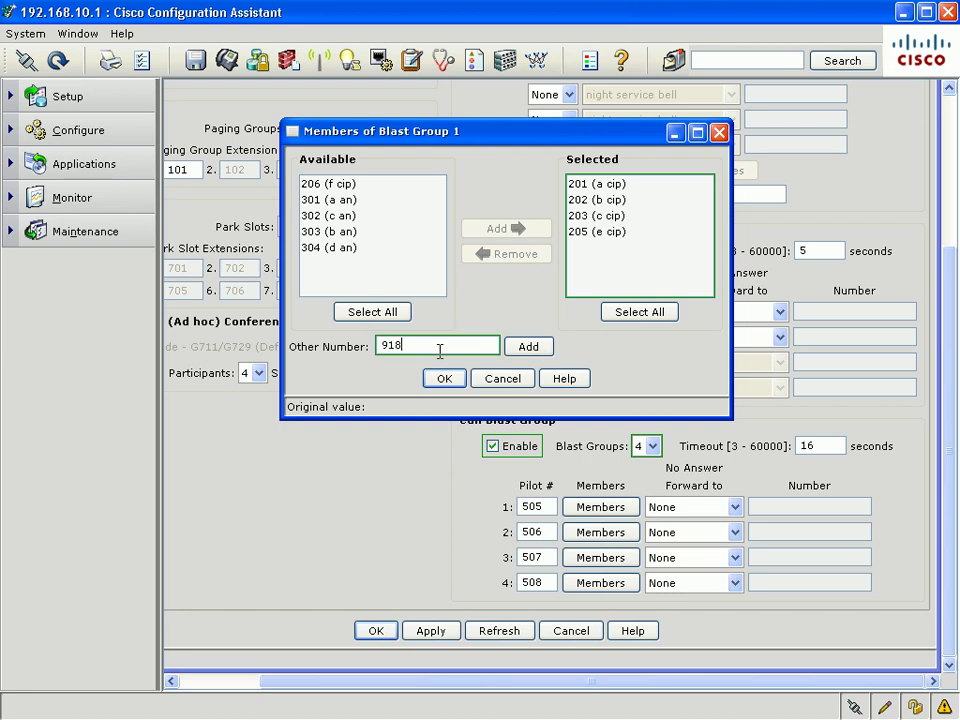
{"action": "type", "text": "0055"}
{"action": "type", "text": "212"}
{"action": "left_click", "coordinate": [442, 378]}
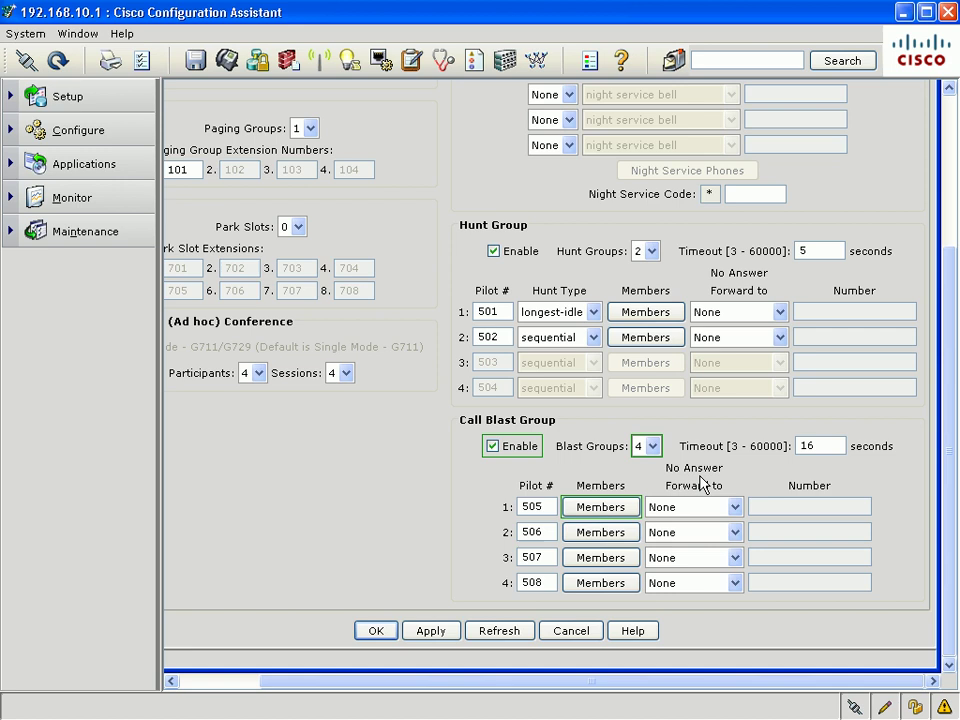
Set blast group 1's No Answer Forward to Other Number and enter the outside forwarding number
{"action": "left_click", "coordinate": [707, 508]}
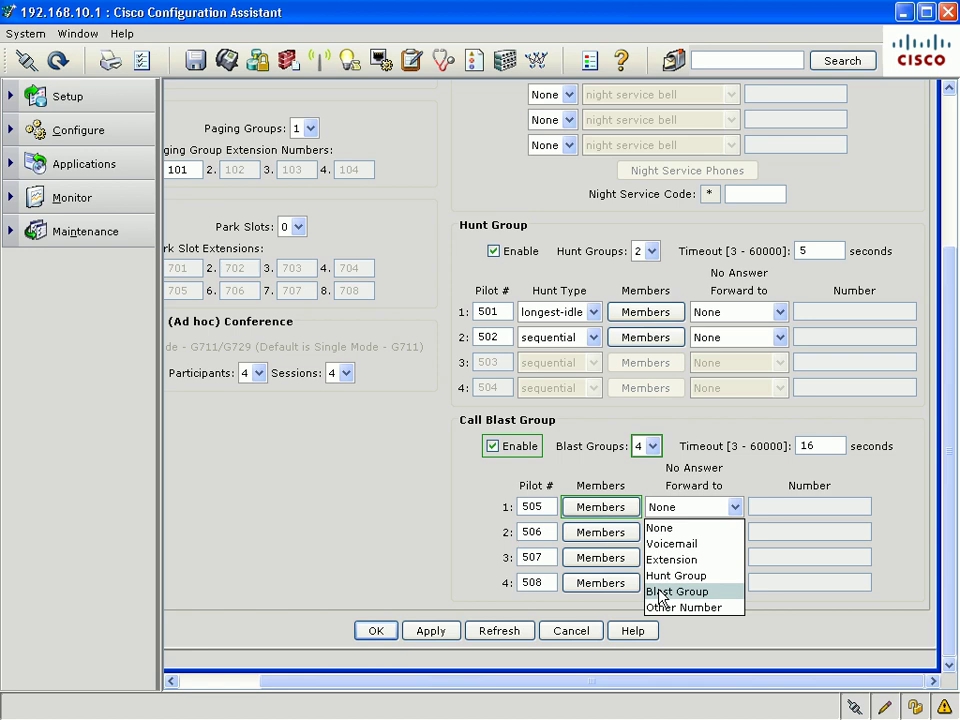
{"action": "left_click", "coordinate": [688, 608]}
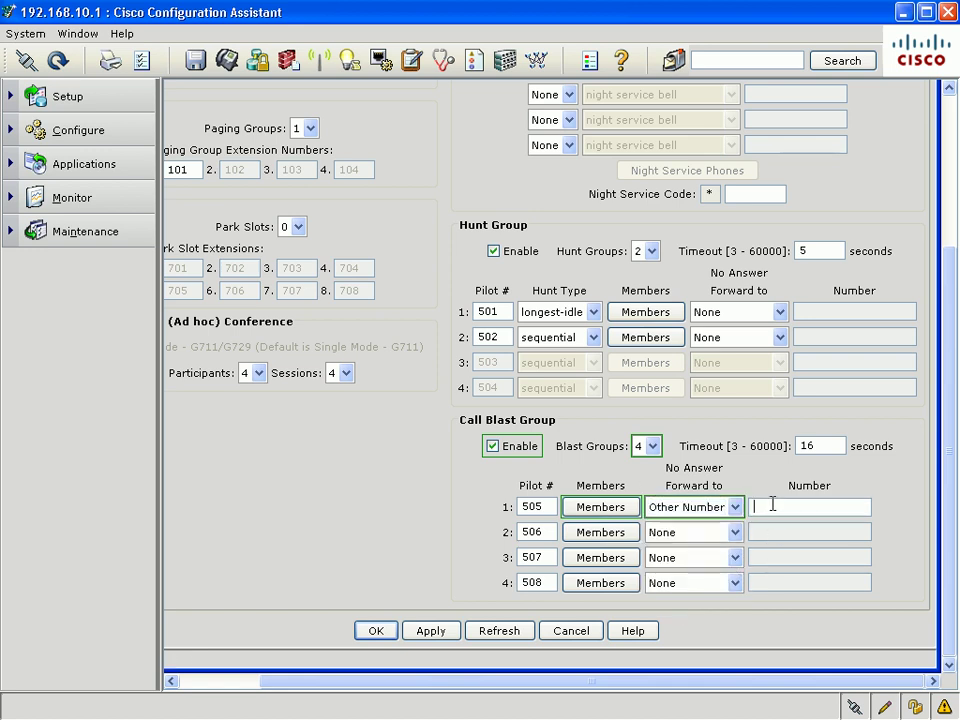
{"action": "left_click", "coordinate": [781, 505]}
{"action": "type", "text": "918055551212"}
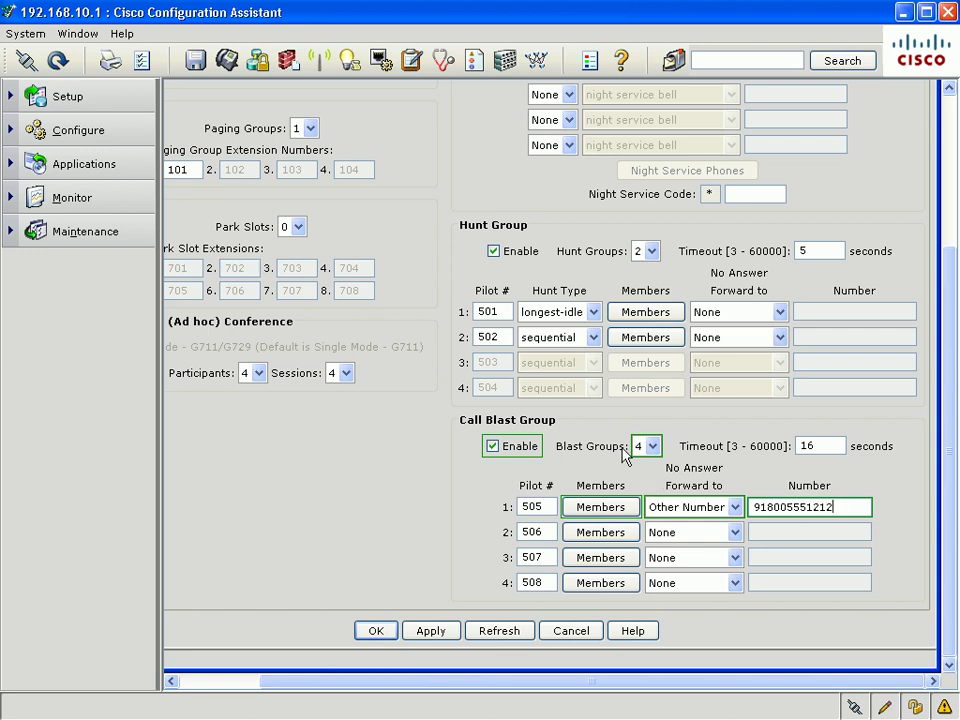
{"action": "left_click", "coordinate": [12, 132]}
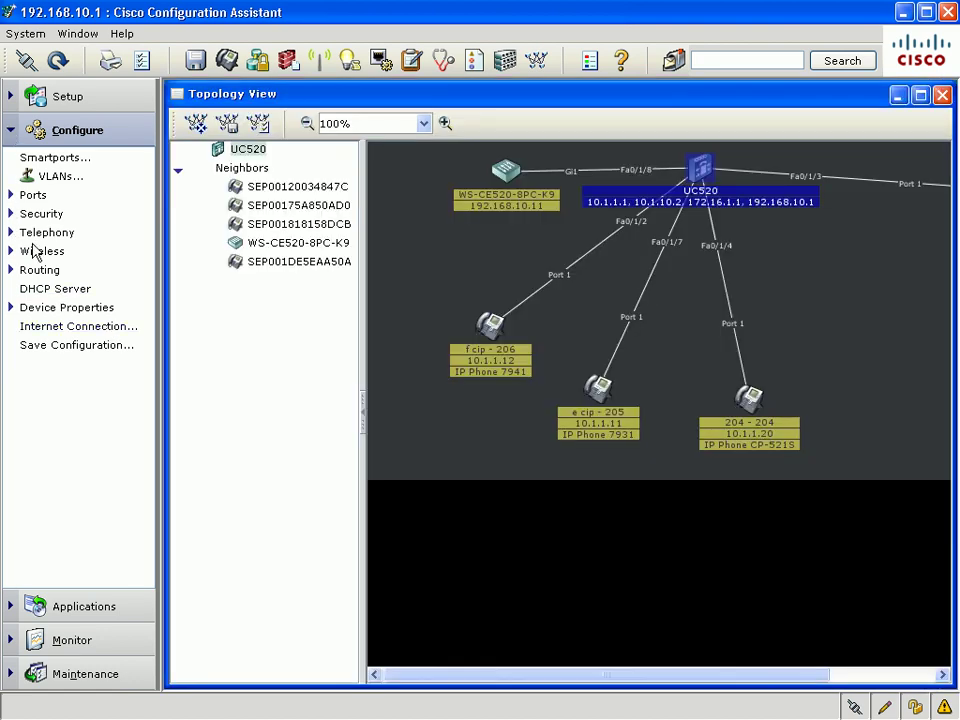
Open Telephony > Auto Attendant and select Multi-level mode
{"action": "left_click", "coordinate": [11, 233]}
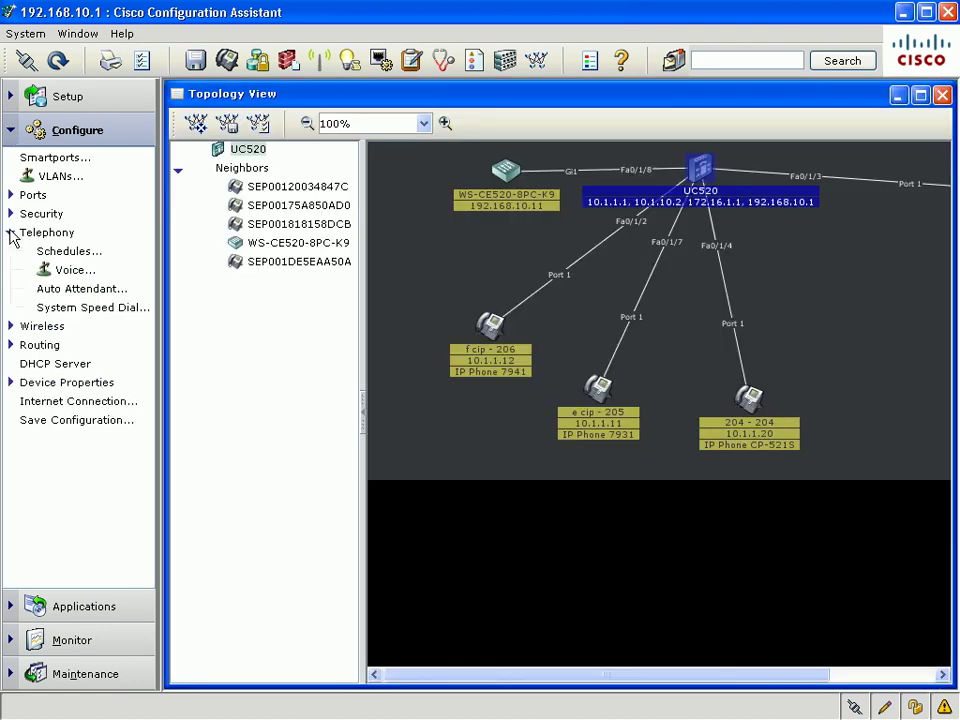
{"action": "left_click", "coordinate": [104, 290]}
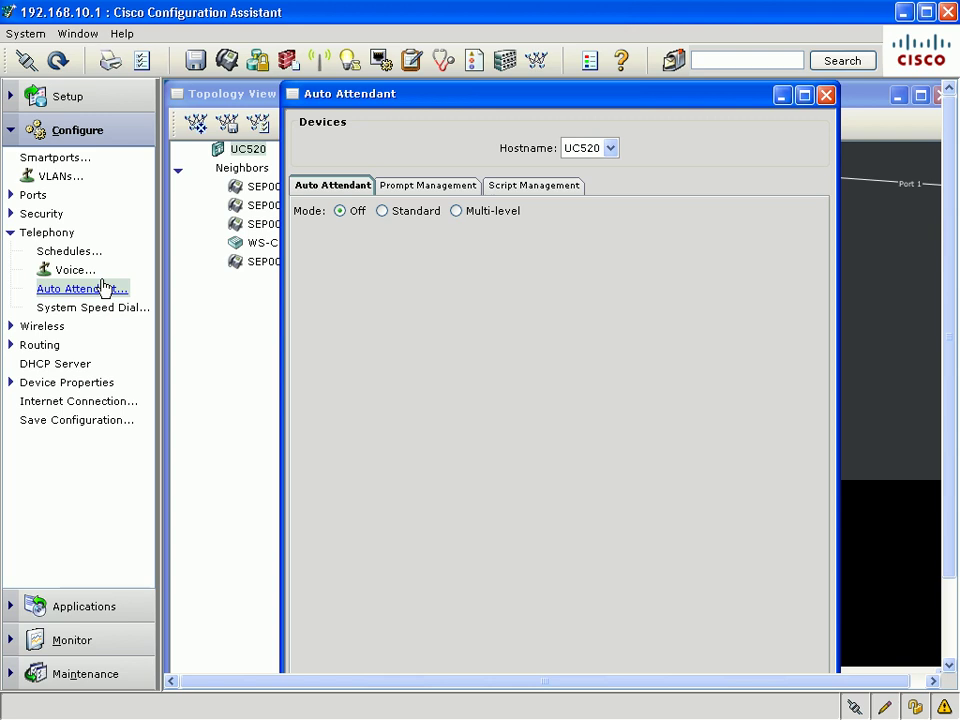
{"action": "left_click", "coordinate": [457, 212]}
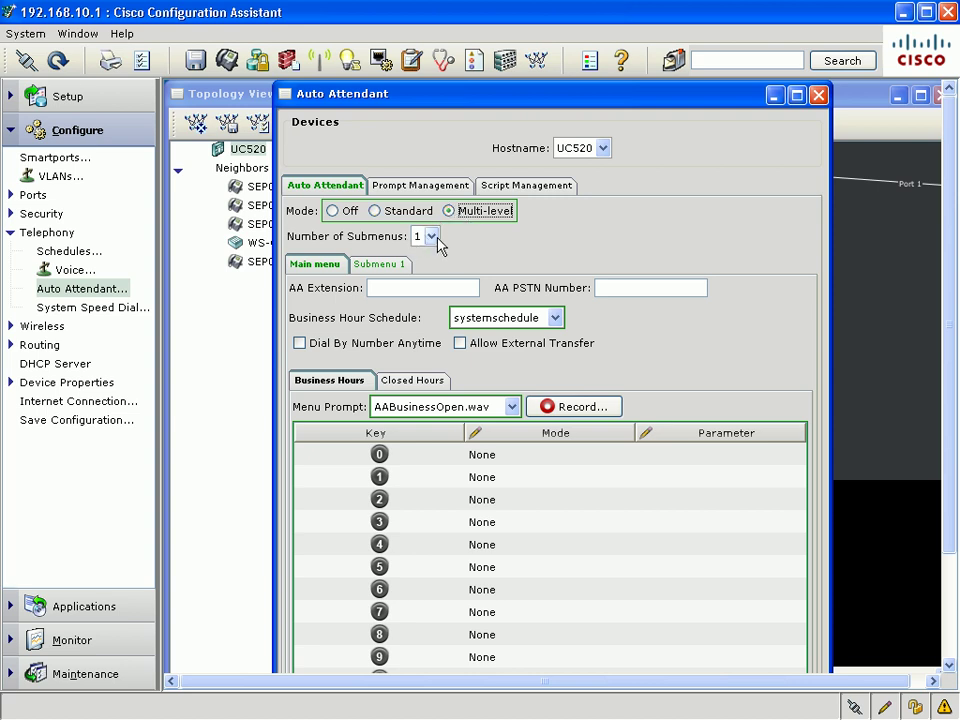
Set the number of submenus to 3 and the AA extension to 298
{"action": "left_click", "coordinate": [437, 239]}
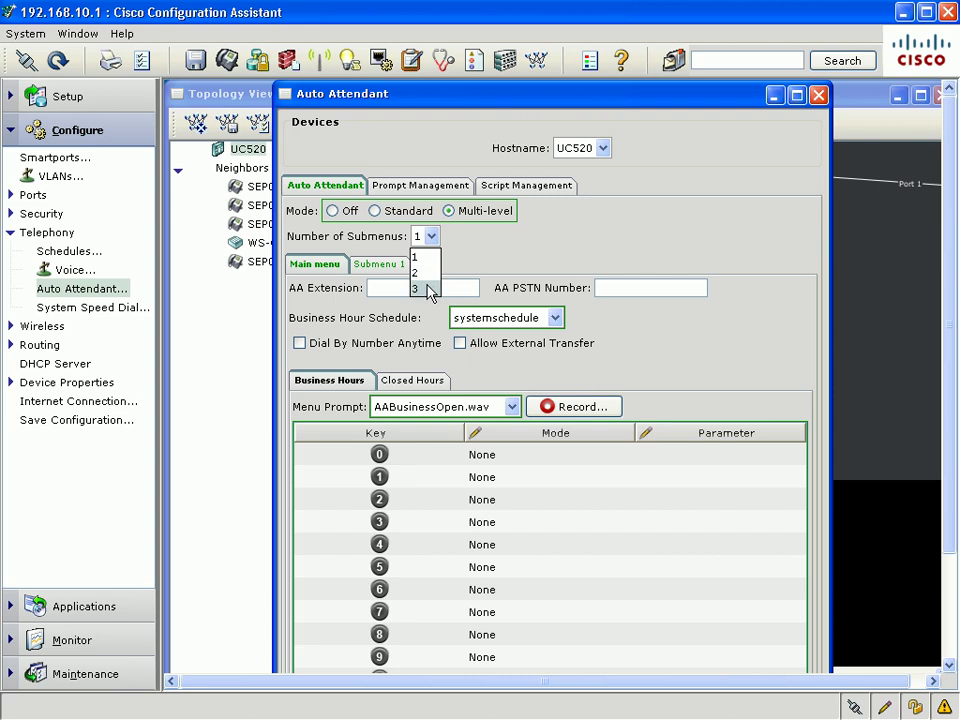
{"action": "left_click", "coordinate": [429, 289]}
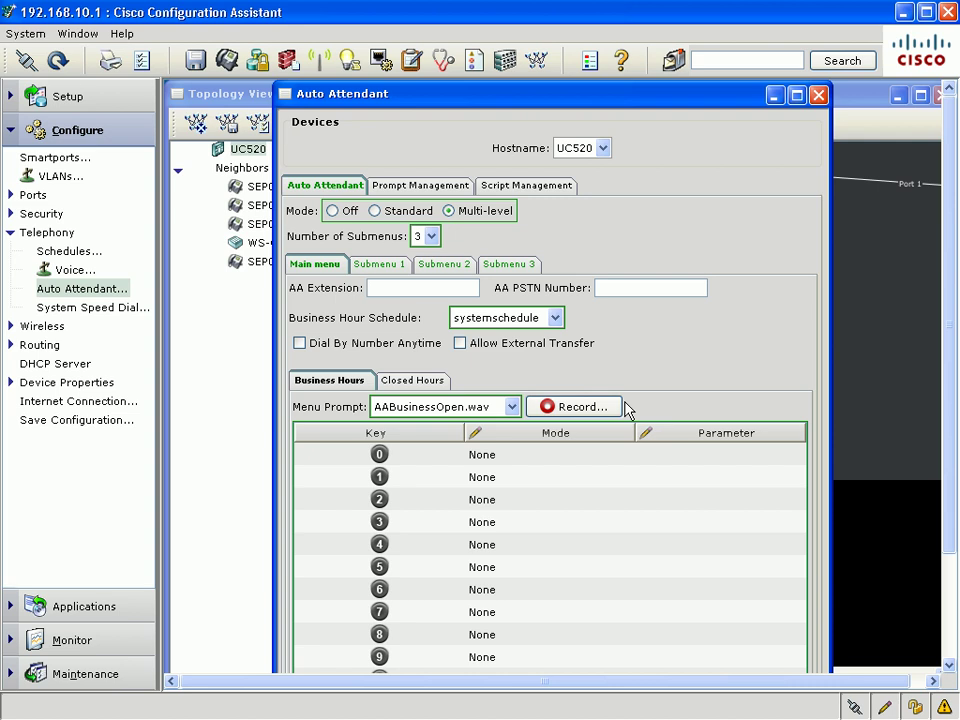
{"action": "type", "text": "298"}
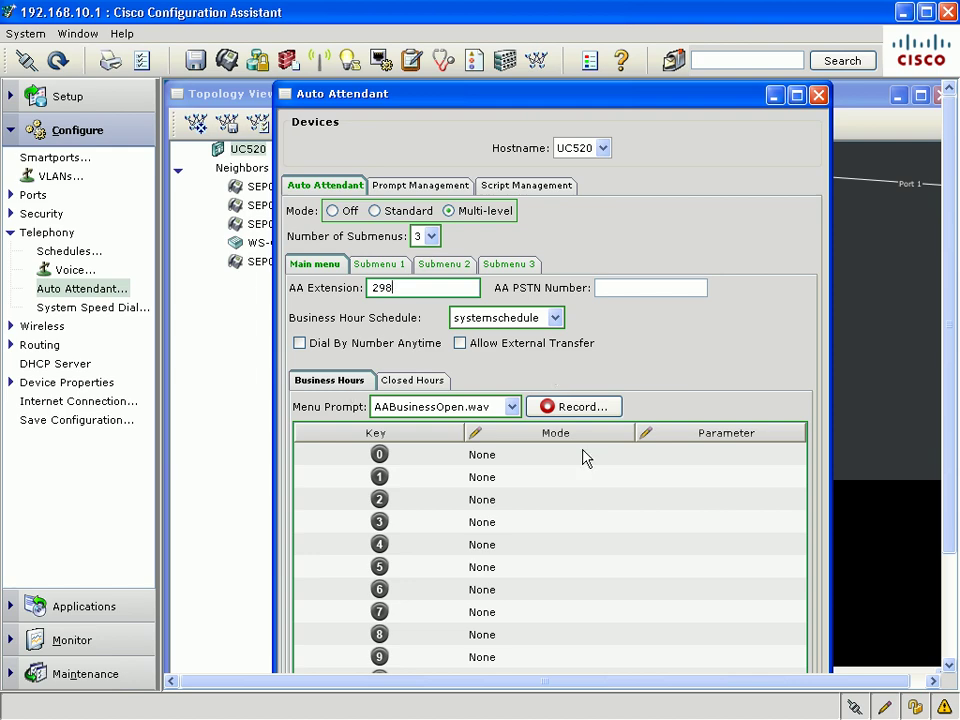
{"action": "left_click_drag", "start_coordinate": [953, 499], "coordinate": [953, 580]}
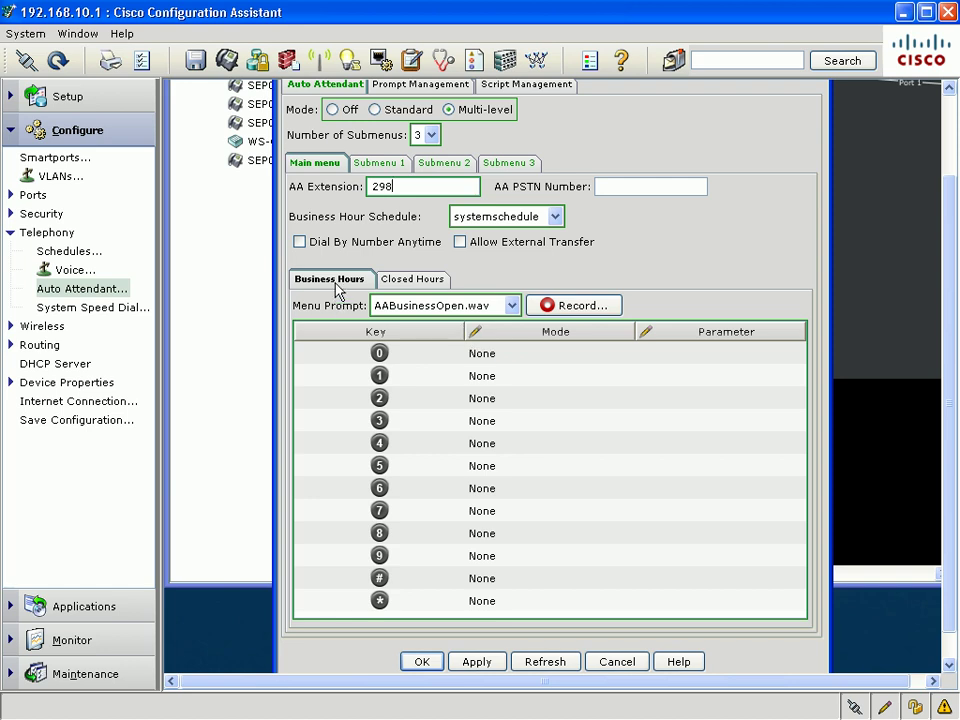
{"action": "left_click", "coordinate": [415, 281]}
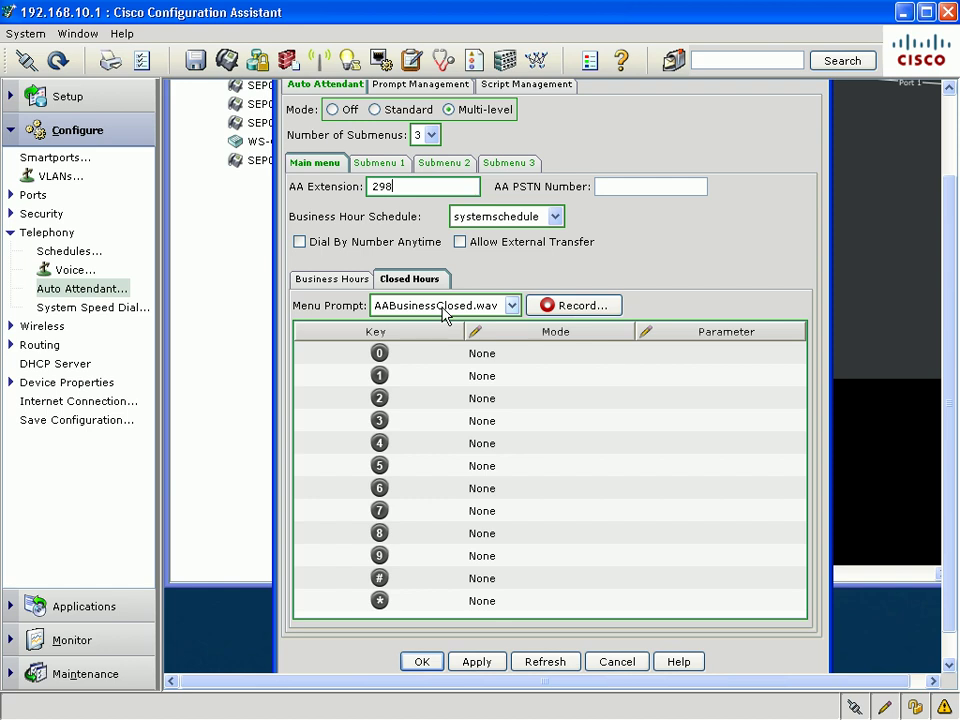
{"action": "left_click", "coordinate": [350, 280]}
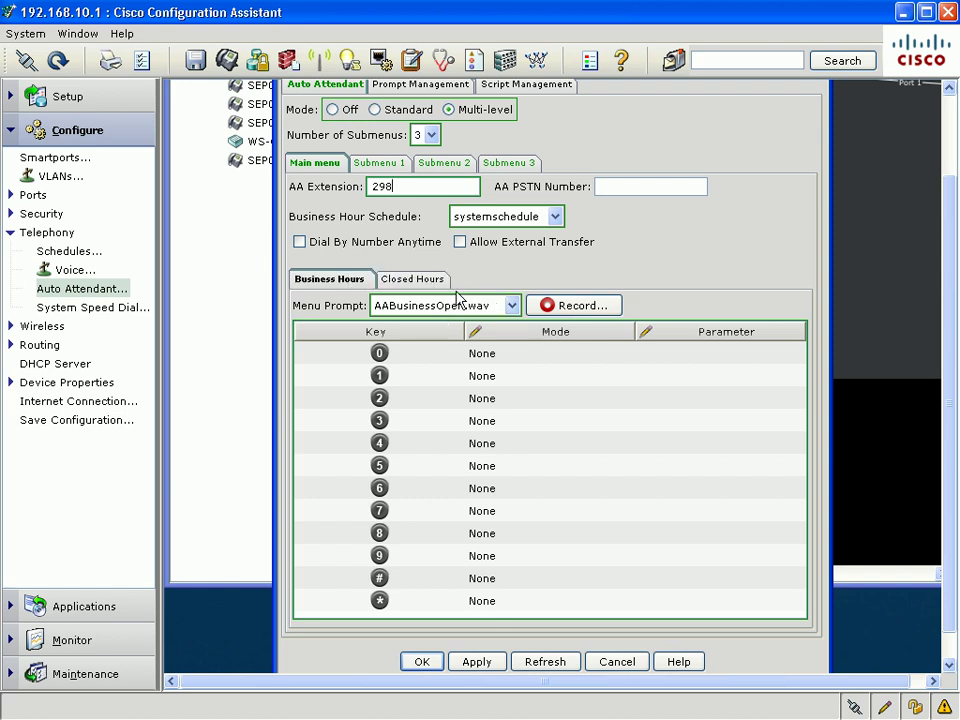
Map business-hours keys 0, 1 and 2 to Call Menu Submenu 1, 2 and 3
{"action": "left_click", "coordinate": [506, 354]}
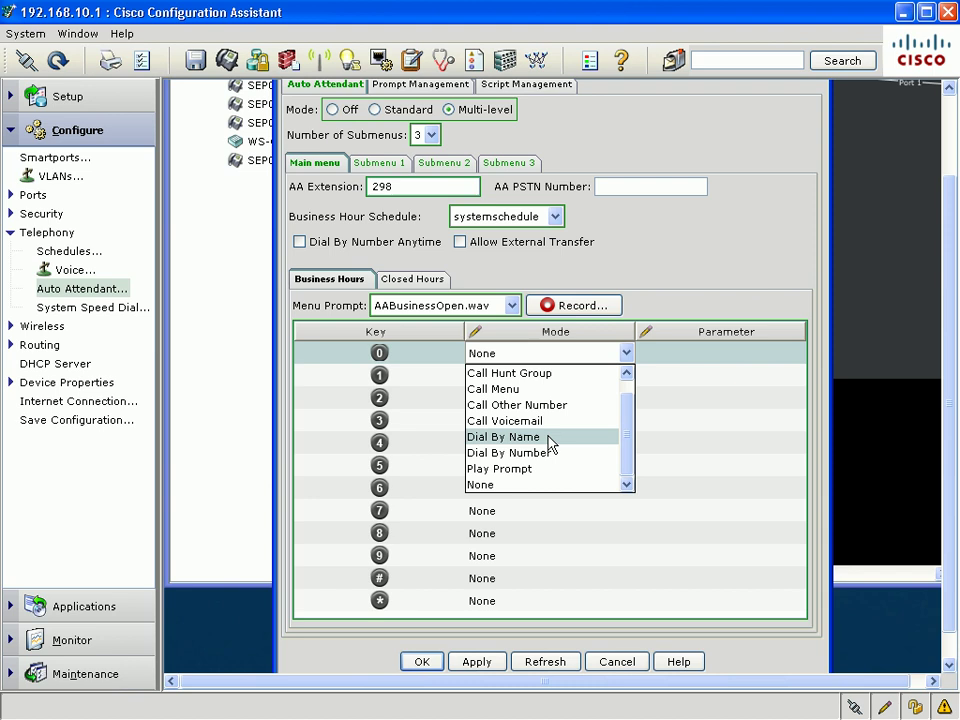
{"action": "left_click", "coordinate": [574, 390]}
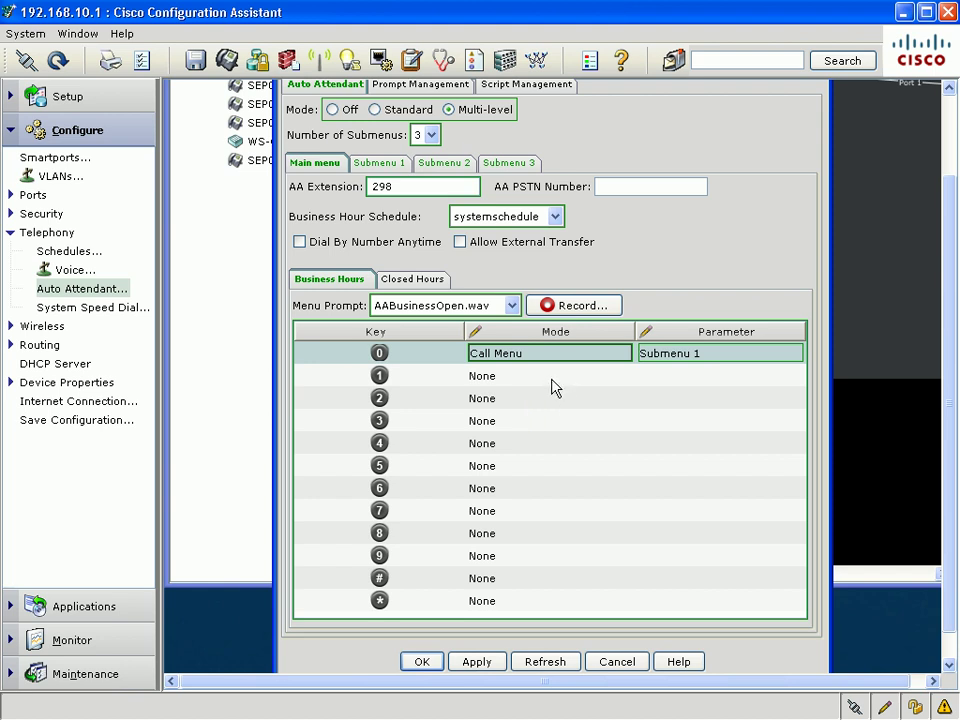
{"action": "left_click", "coordinate": [553, 380]}
{"action": "left_click", "coordinate": [561, 413]}
{"action": "left_click", "coordinate": [708, 388]}
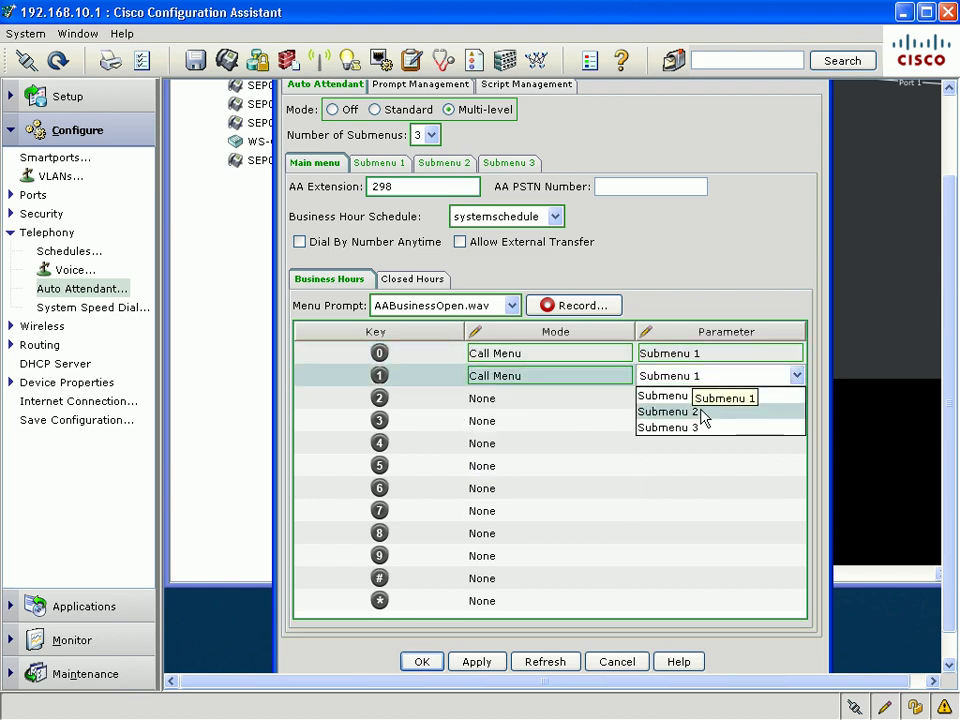
{"action": "left_click", "coordinate": [700, 412]}
{"action": "left_click", "coordinate": [536, 398]}
{"action": "left_click", "coordinate": [528, 436]}
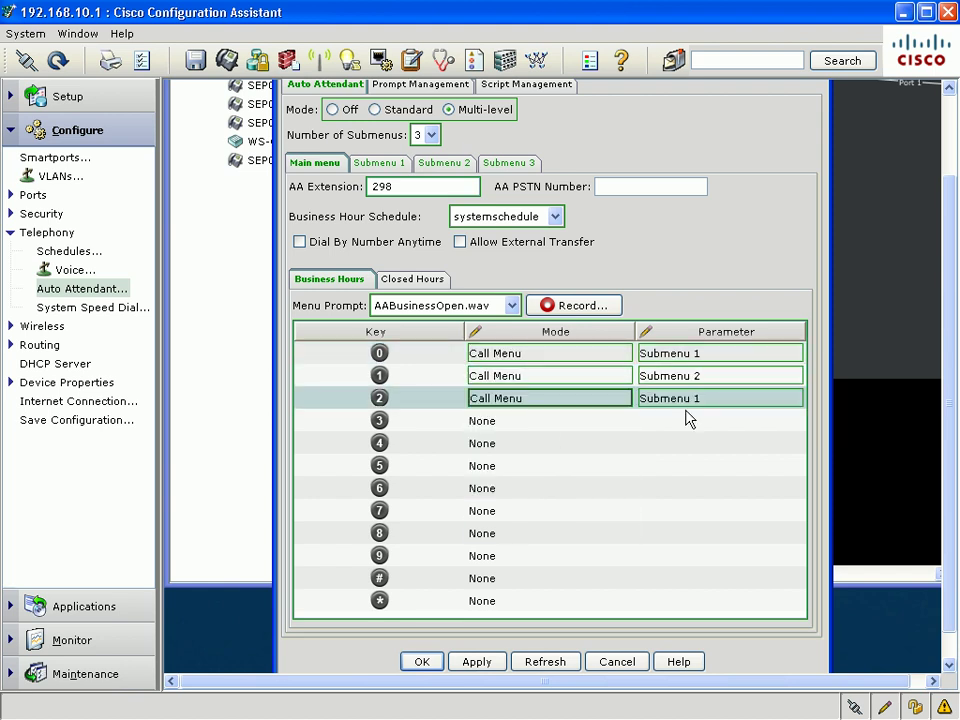
{"action": "left_click", "coordinate": [700, 398]}
{"action": "left_click", "coordinate": [702, 452]}
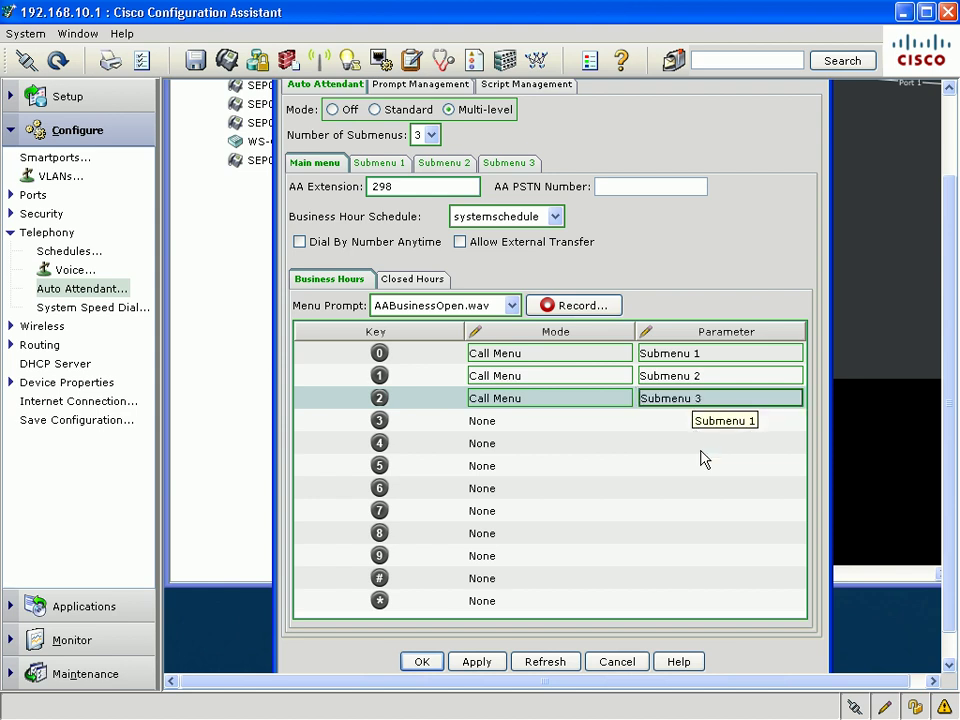
Make closed-hours key 0 play the AABusinessClosed.wav prompt
{"action": "left_click", "coordinate": [410, 279]}
{"action": "left_click", "coordinate": [525, 356]}
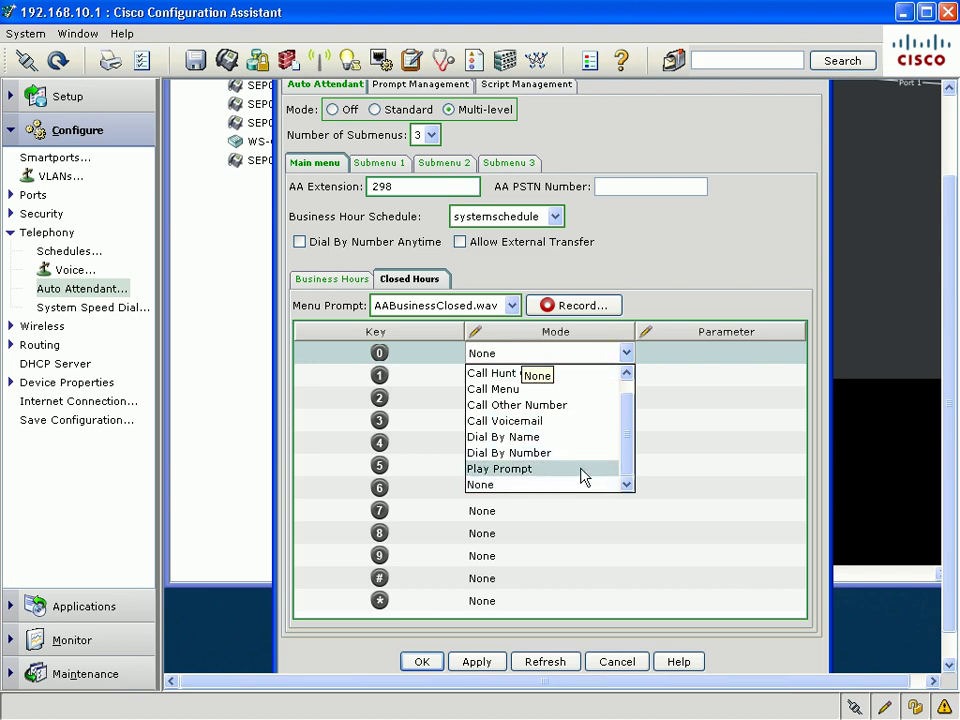
{"action": "scroll", "coordinate": [583, 473], "scroll_direction": "up", "scroll_amount": 1}
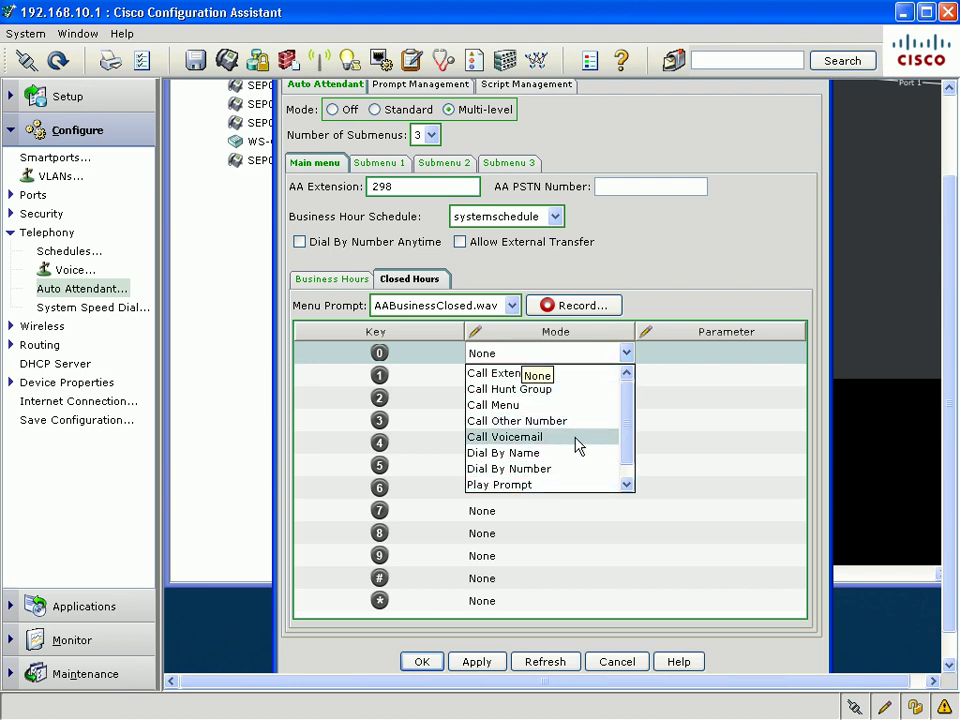
{"action": "left_click", "coordinate": [574, 486]}
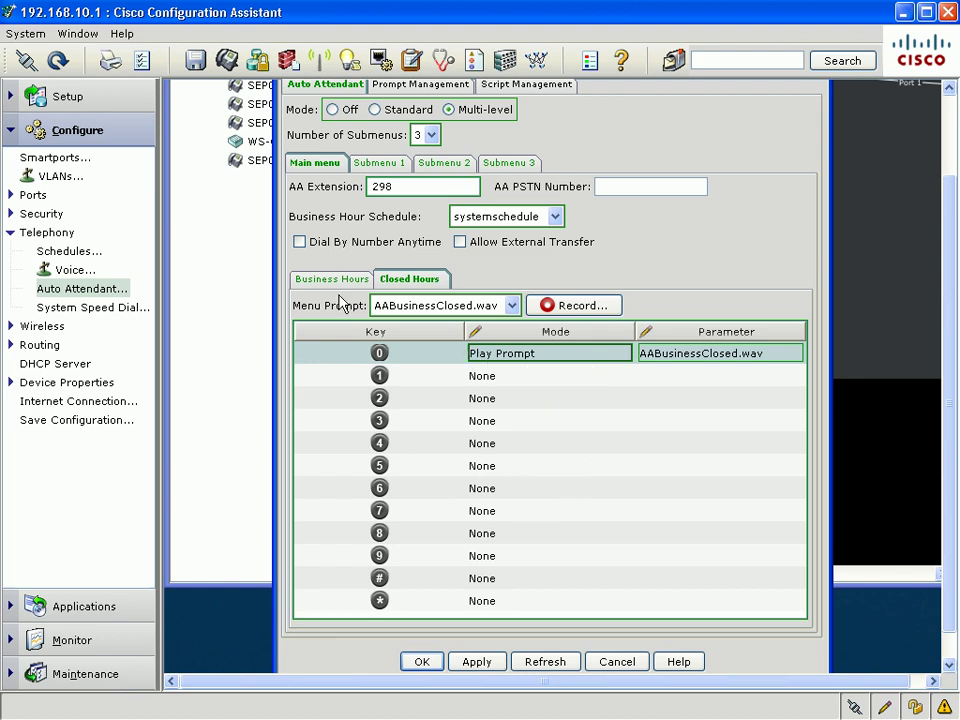
On Submenu 1, set key 0 to Call Other Number with the outside number and key 1 to return to the main menu
{"action": "left_click", "coordinate": [396, 165]}
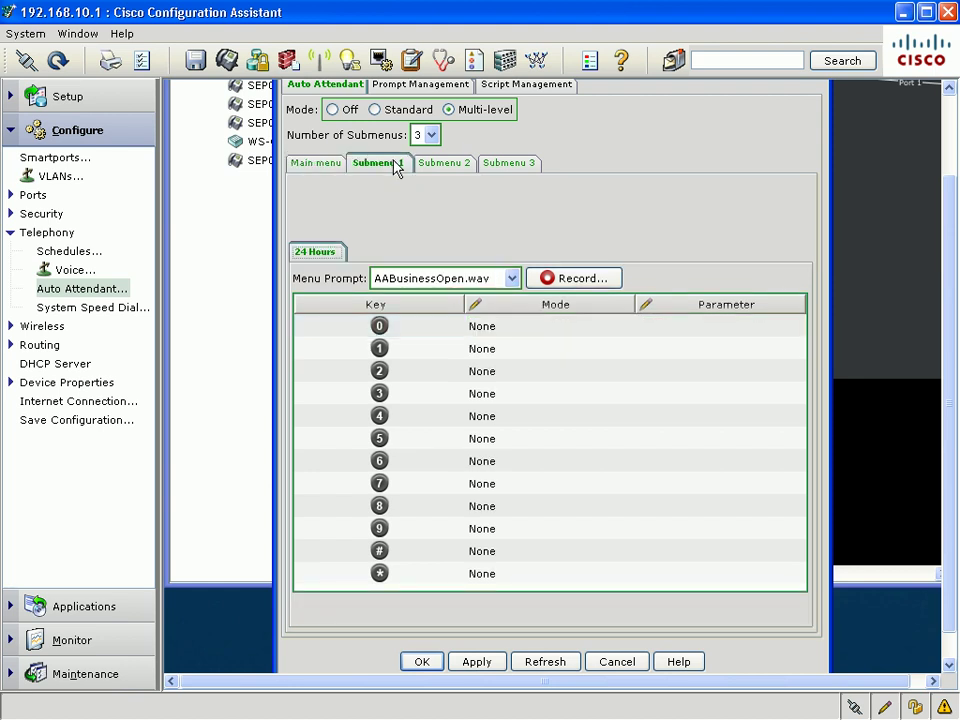
{"action": "left_click", "coordinate": [533, 331]}
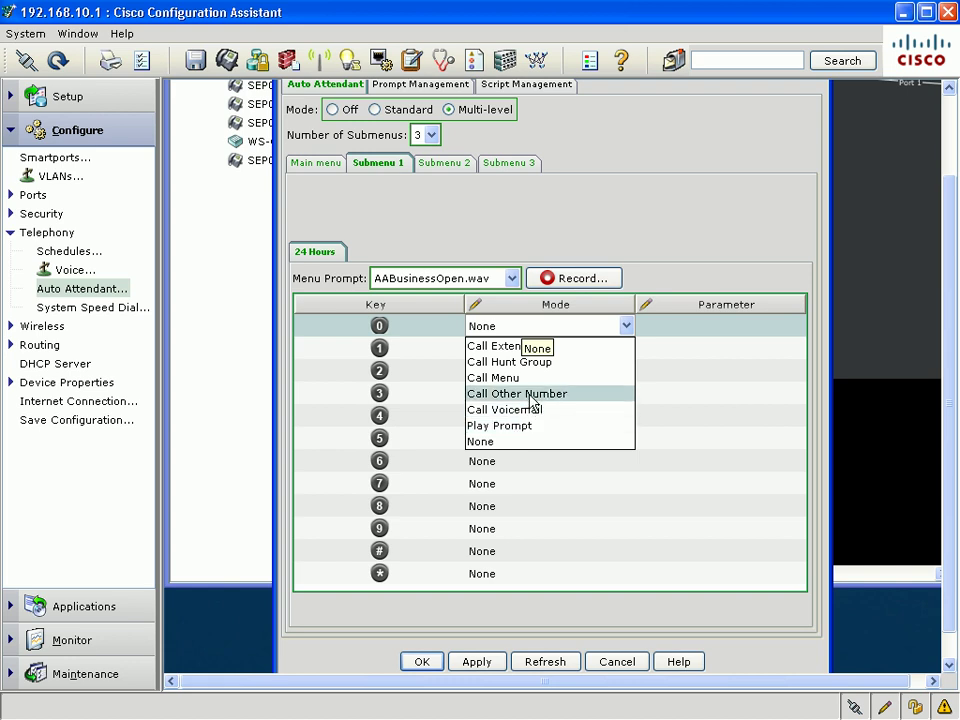
{"action": "left_click", "coordinate": [532, 396]}
{"action": "double_click", "coordinate": [673, 326]}
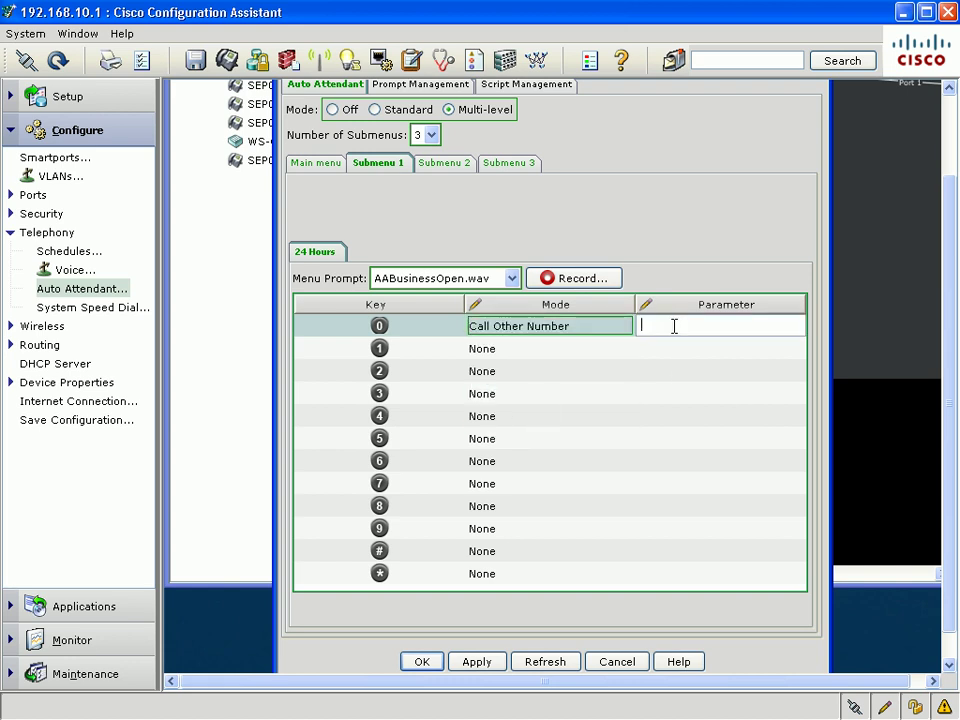
{"action": "type", "text": "91800551212"}
{"action": "left_click", "coordinate": [550, 347]}
{"action": "left_click", "coordinate": [536, 350]}
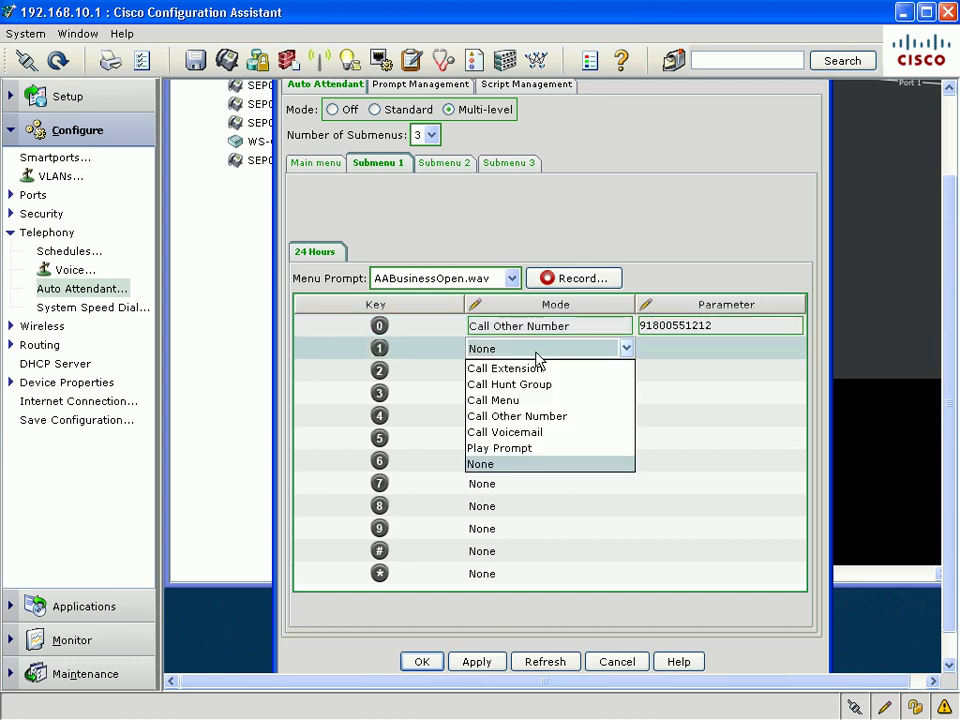
{"action": "left_click", "coordinate": [536, 354]}
{"action": "left_click", "coordinate": [530, 354]}
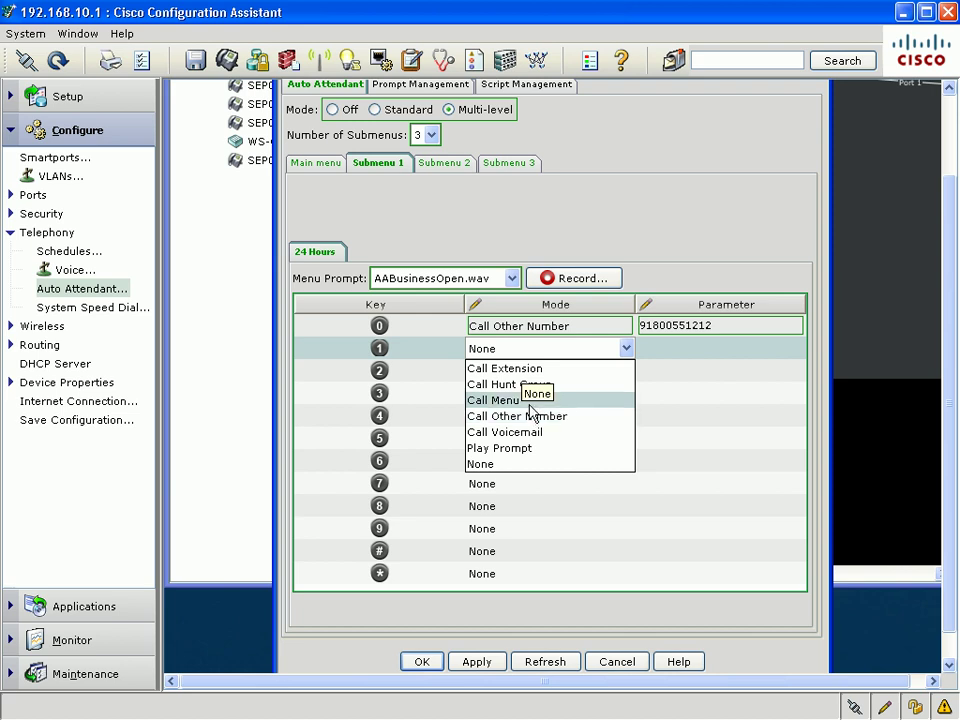
{"action": "left_click", "coordinate": [532, 400]}
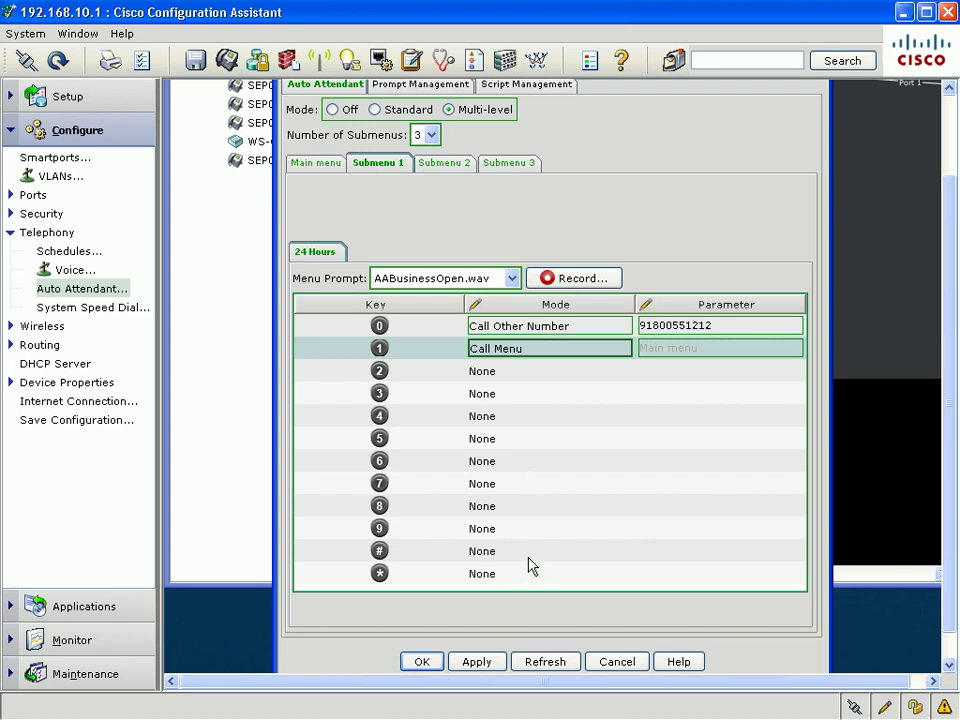
On Submenu 3, set key 0 to Call Voicemail
{"action": "left_click", "coordinate": [506, 164]}
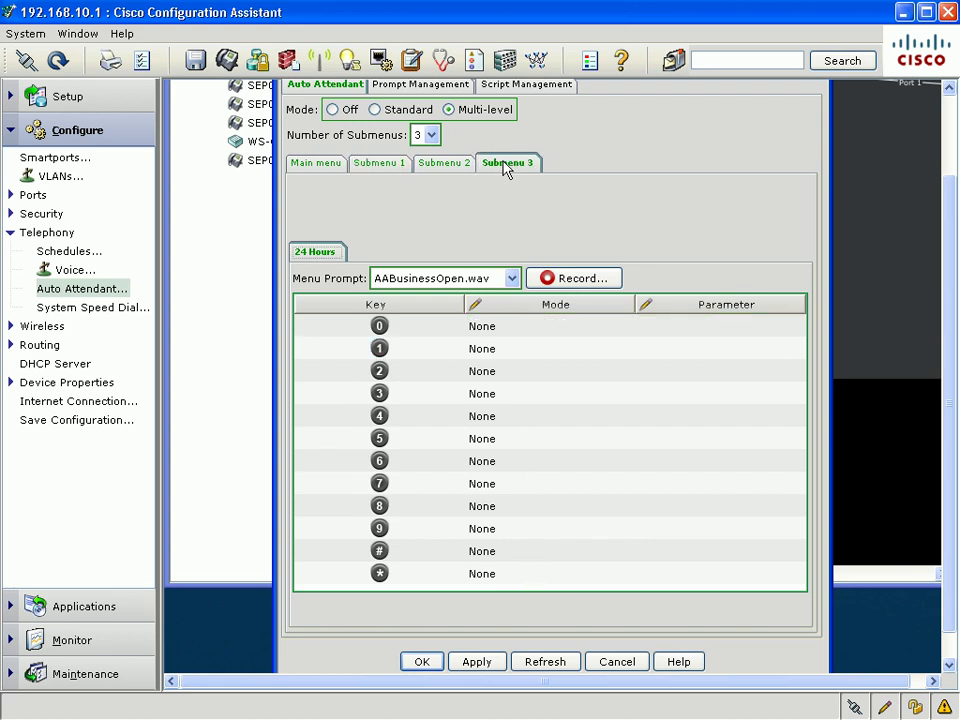
{"action": "left_click", "coordinate": [545, 329]}
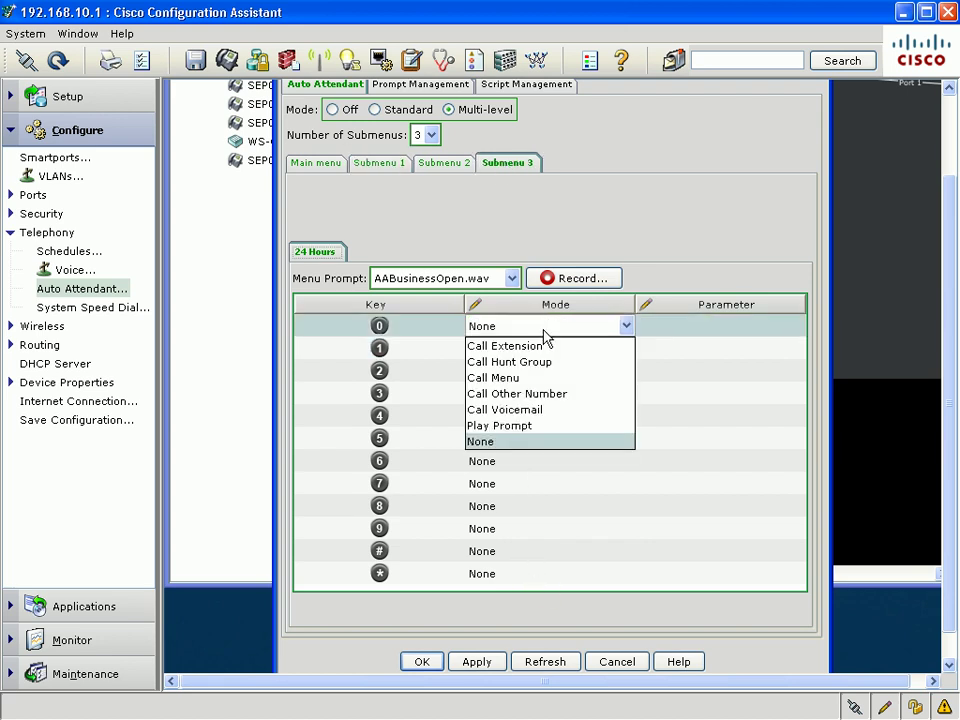
{"action": "left_click", "coordinate": [550, 411]}
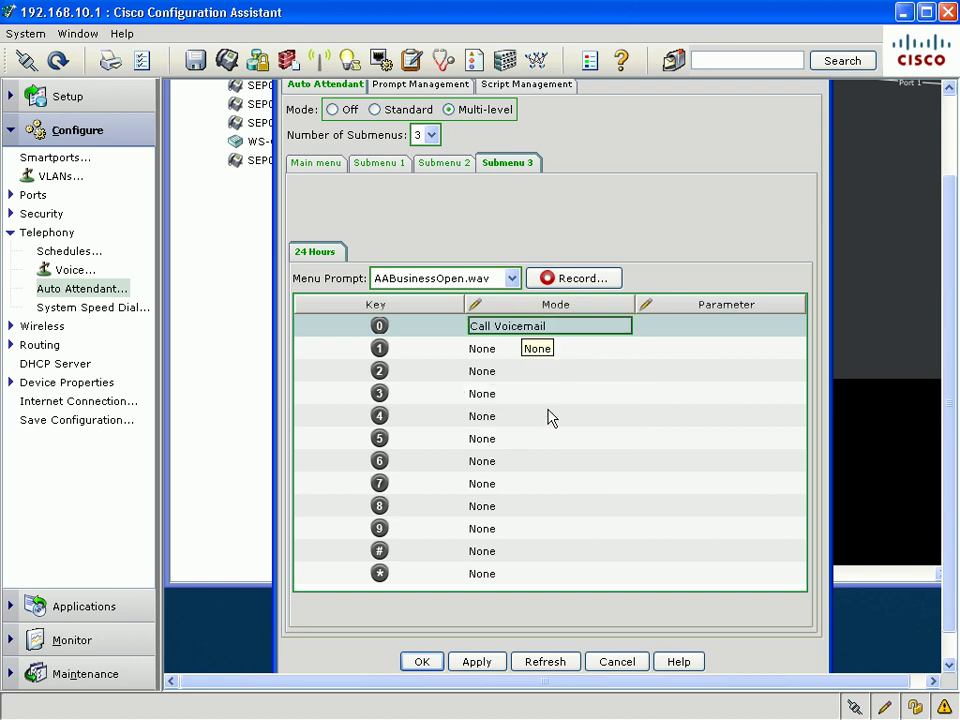
{"action": "left_click", "coordinate": [455, 165]}
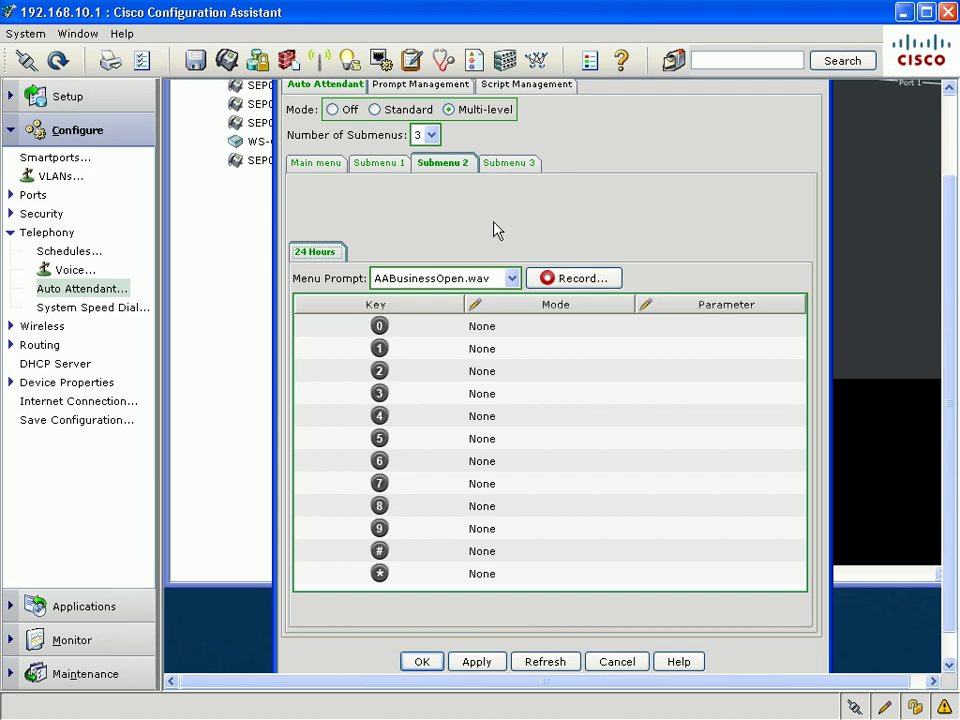
Switch to Standard mode with 3 auto attendants on extensions 601, 602 and 603
{"action": "scroll", "coordinate": [494, 229], "scroll_direction": "up", "scroll_amount": 1}
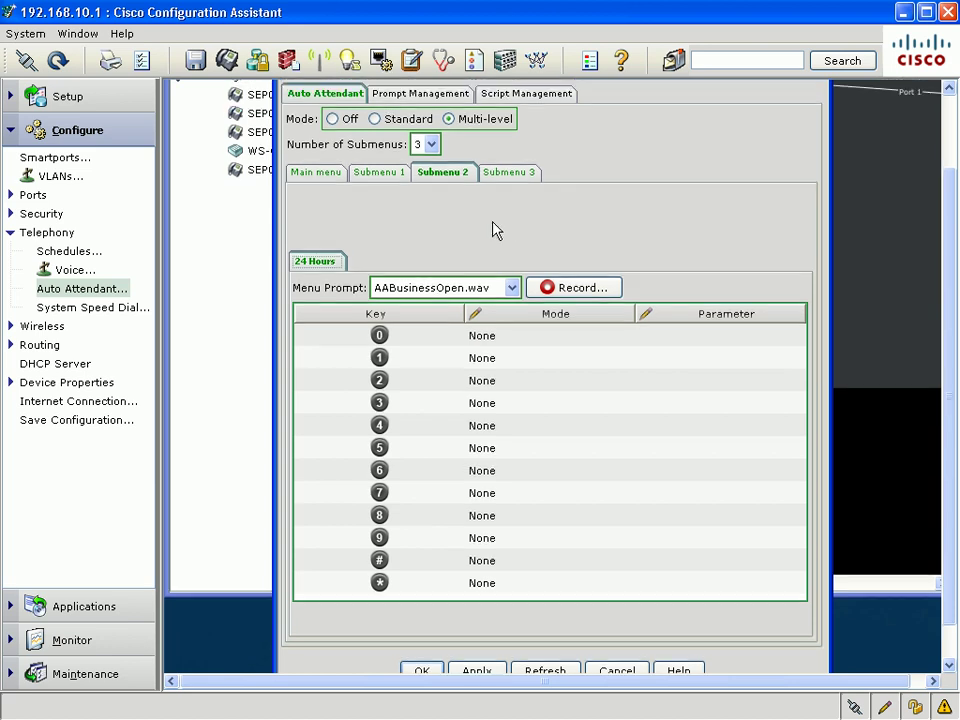
{"action": "left_click", "coordinate": [378, 120]}
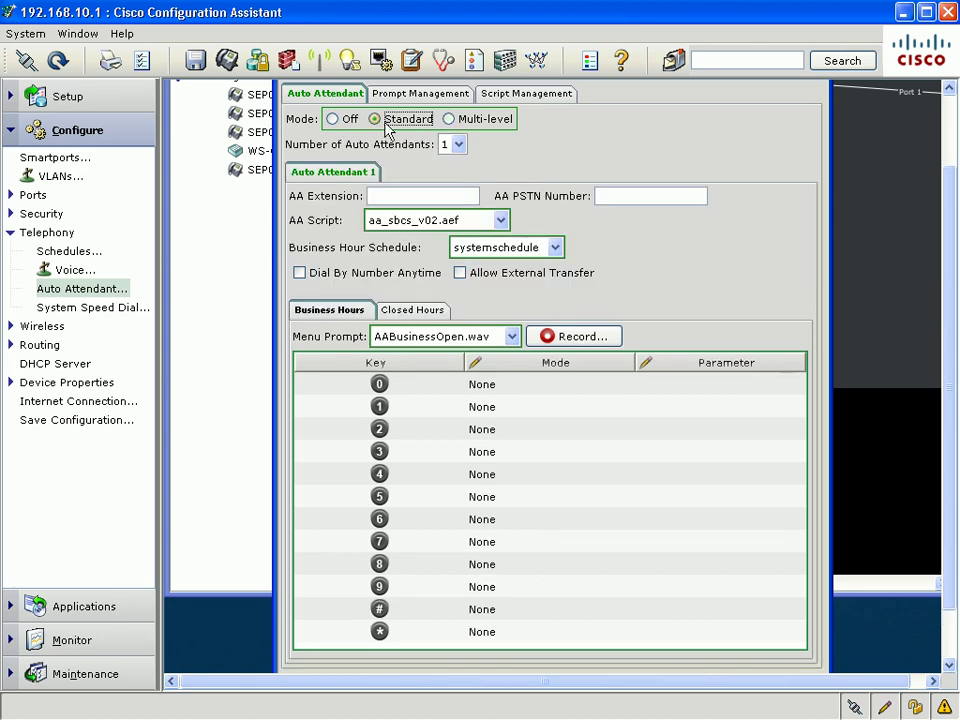
{"action": "left_click", "coordinate": [457, 144]}
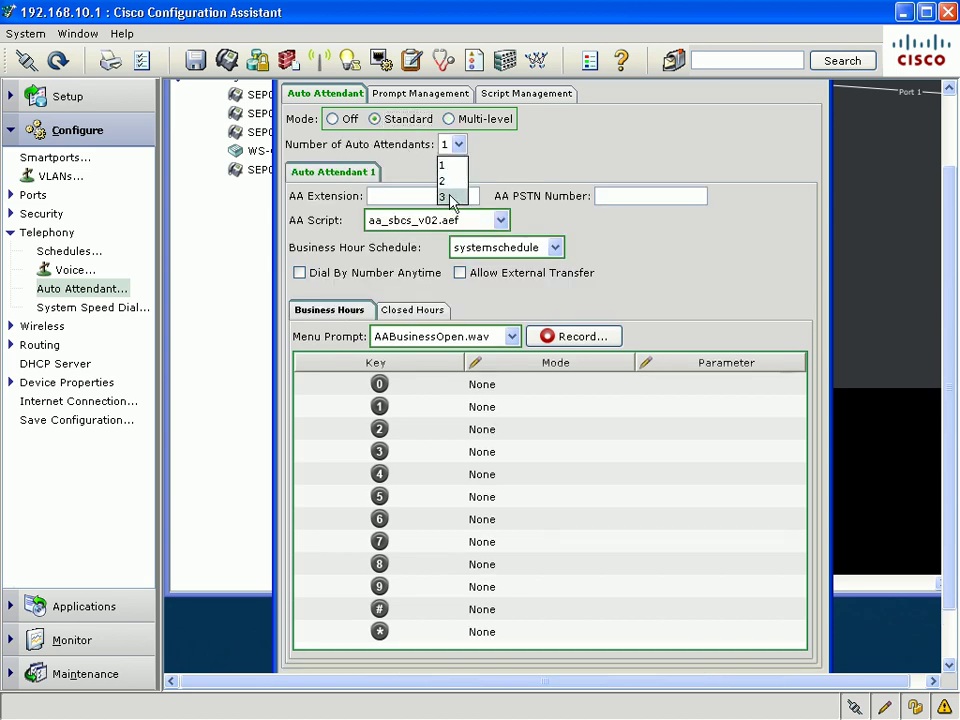
{"action": "left_click", "coordinate": [449, 196]}
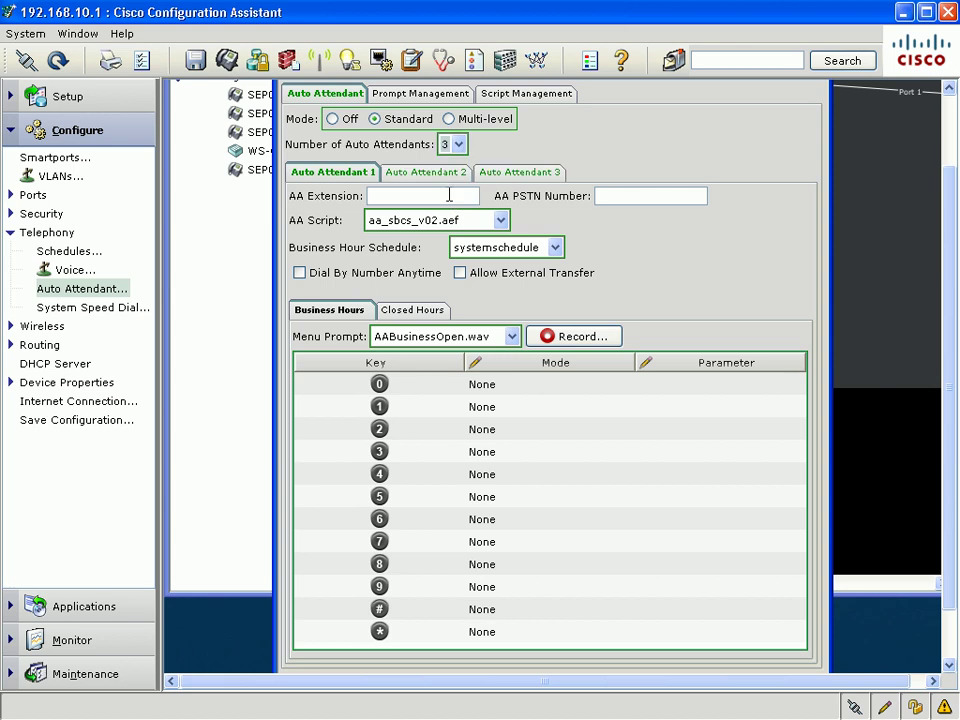
{"action": "left_click", "coordinate": [449, 196]}
{"action": "type", "text": "601"}
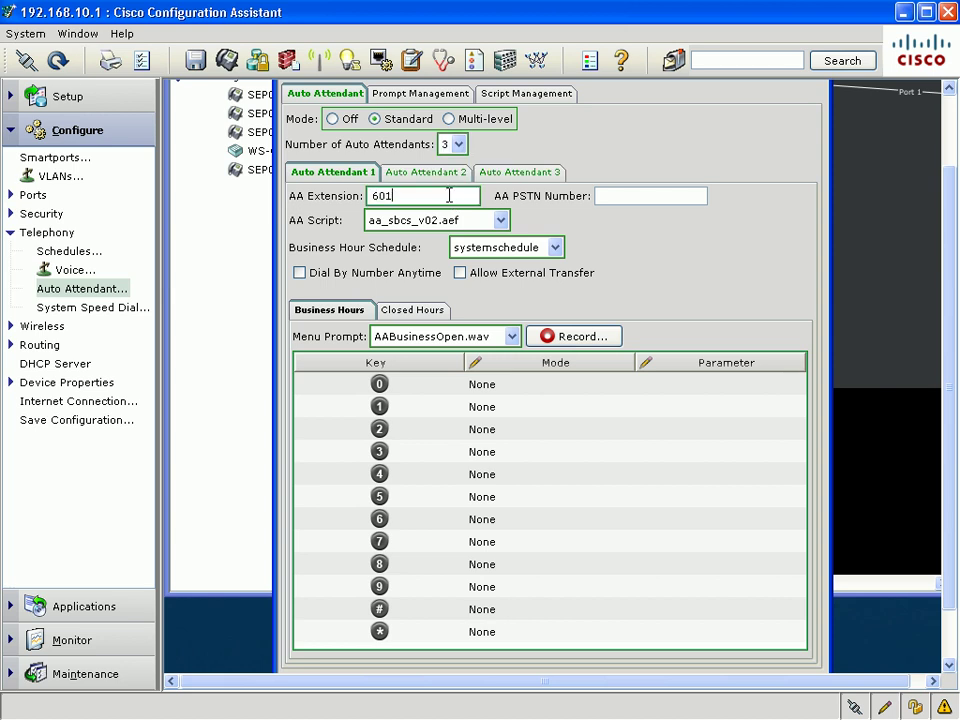
{"action": "left_click", "coordinate": [452, 175]}
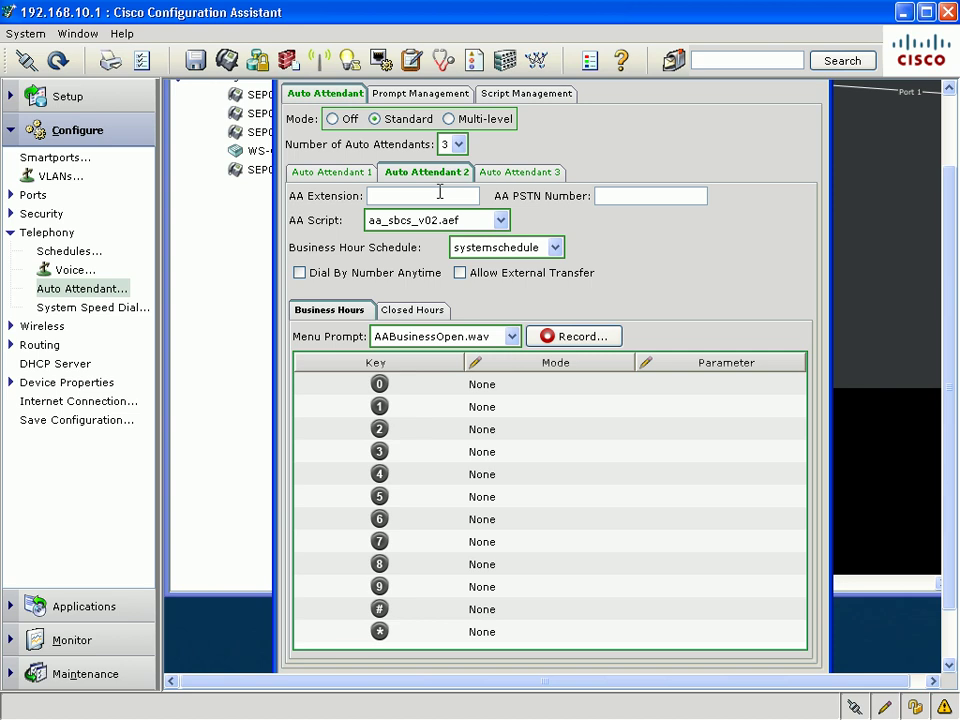
{"action": "type", "text": "602"}
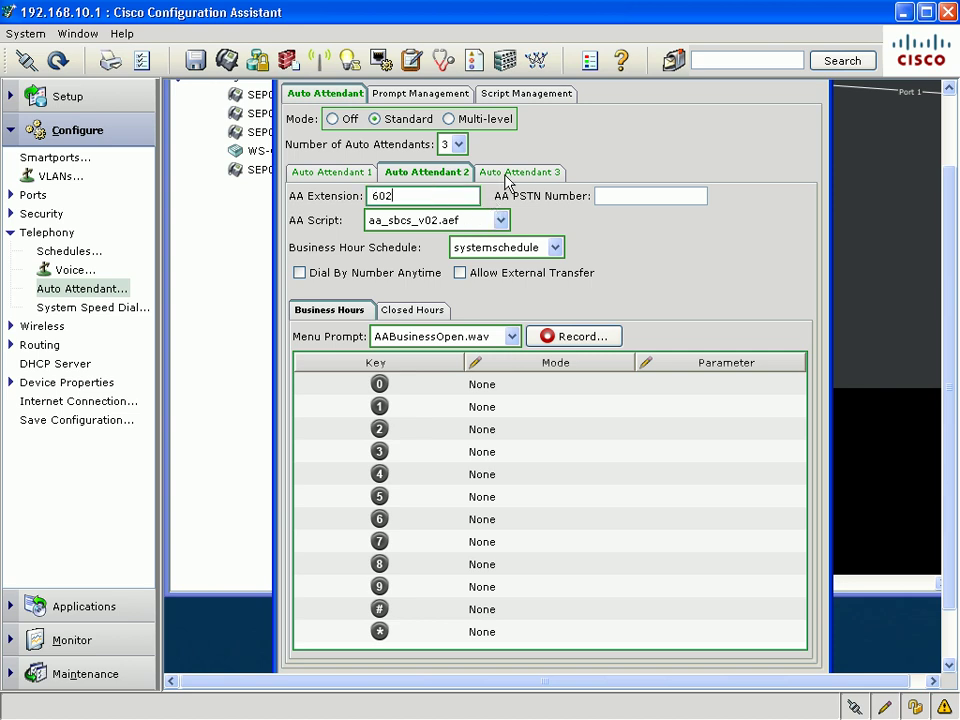
{"action": "left_click", "coordinate": [489, 175]}
{"action": "type", "text": "60"}
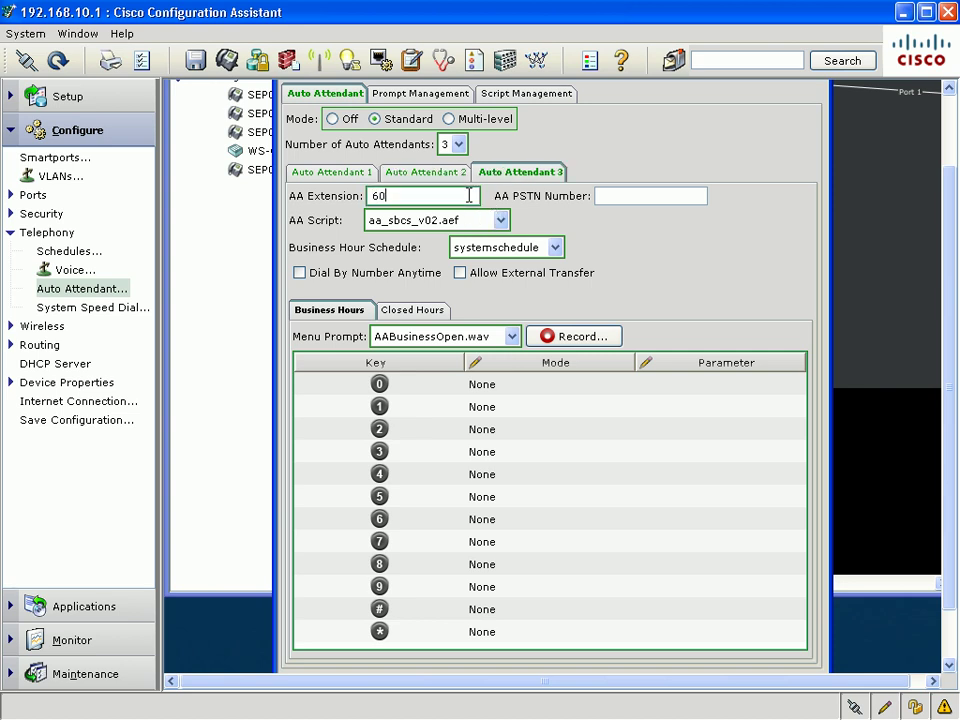
{"action": "type", "text": "3"}
Set key 0 actions: attendant 3 calls an extension, attendant 2 dials by name, attendant 1 calls hunt group 501
{"action": "left_click", "coordinate": [490, 385]}
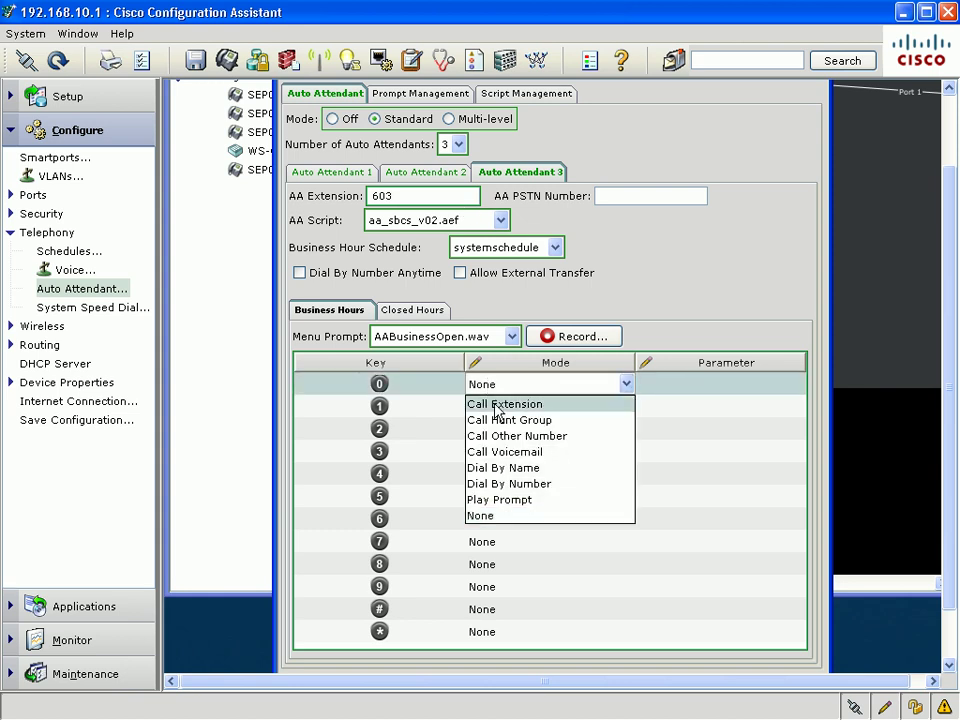
{"action": "left_click", "coordinate": [497, 410]}
{"action": "left_click", "coordinate": [424, 174]}
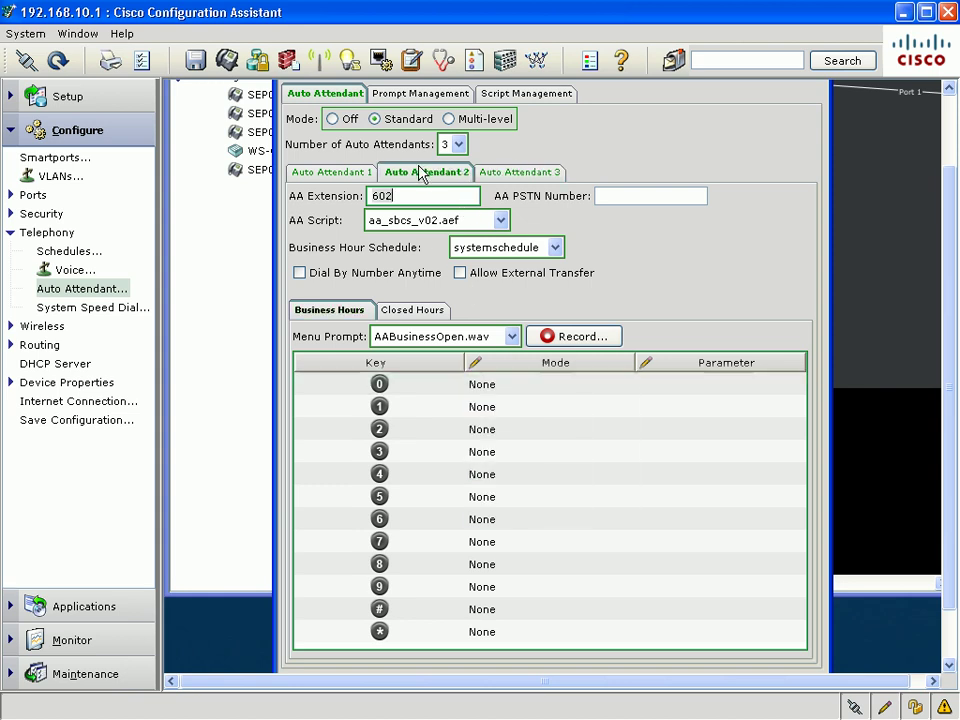
{"action": "left_click", "coordinate": [488, 384]}
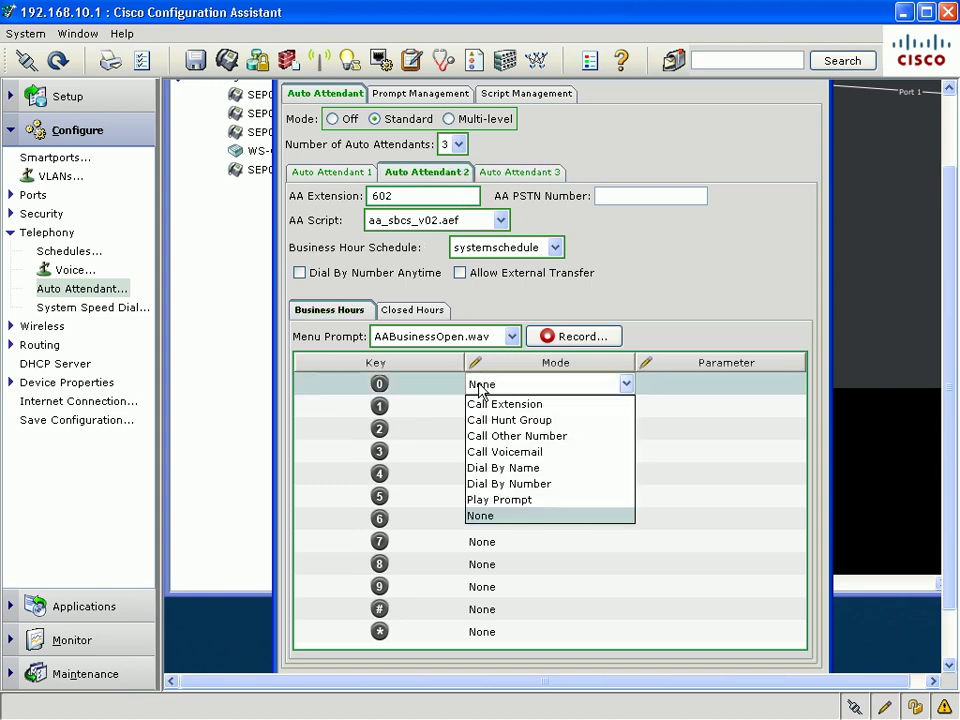
{"action": "left_click", "coordinate": [587, 470]}
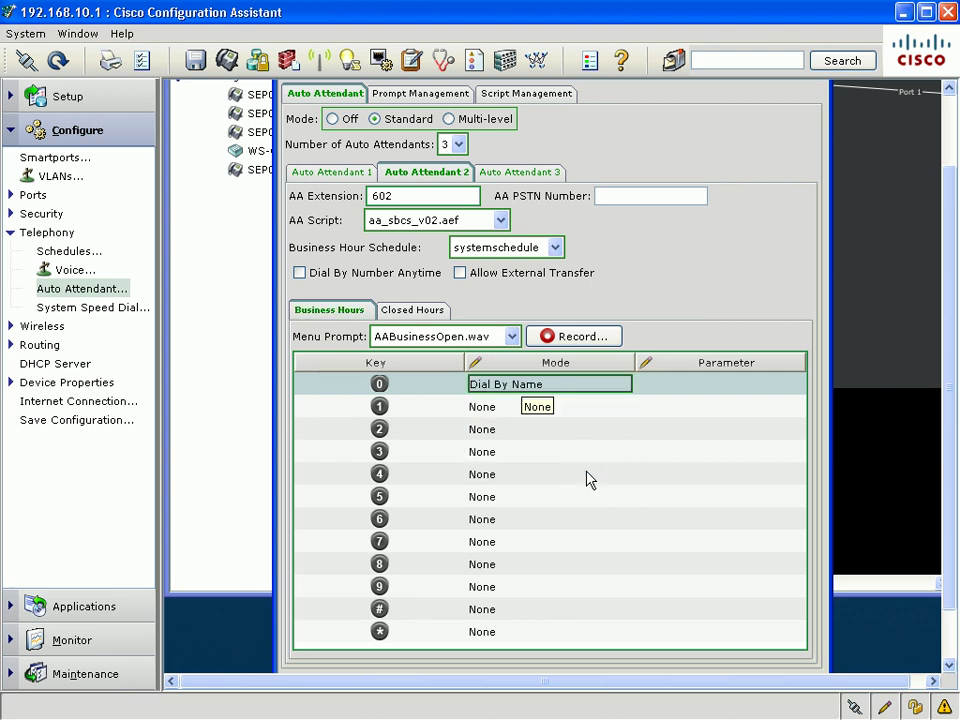
{"action": "left_click", "coordinate": [343, 175]}
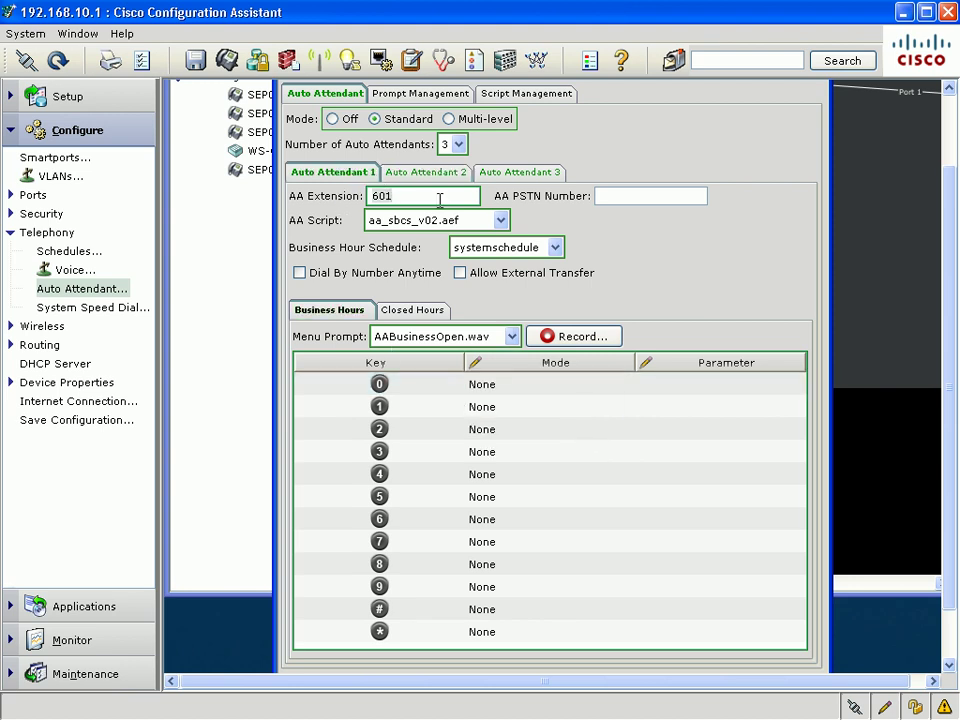
{"action": "left_click", "coordinate": [500, 384]}
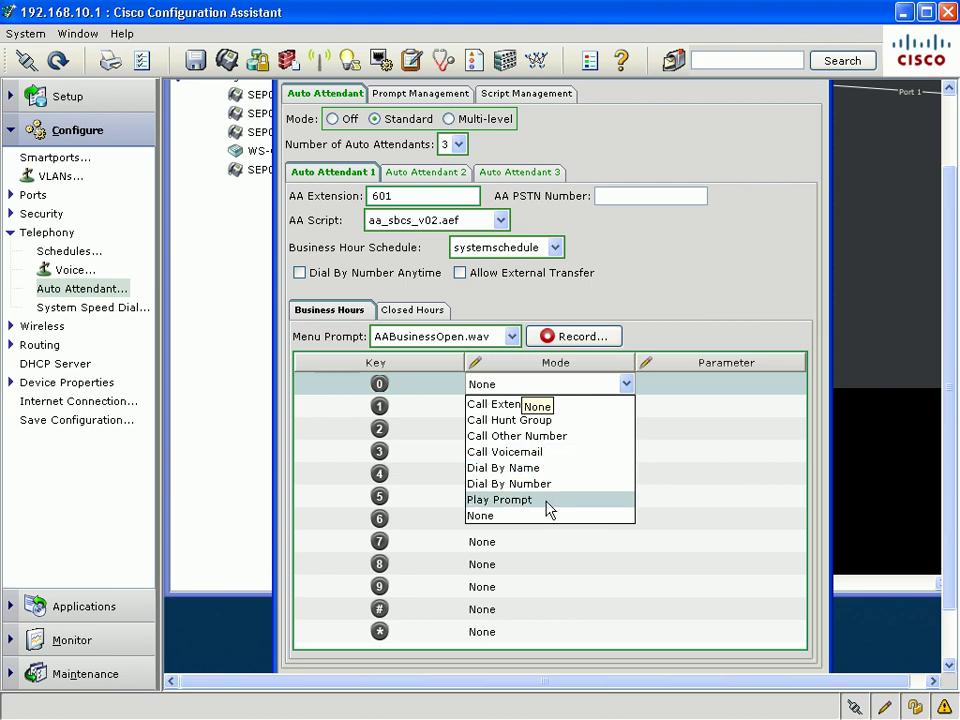
{"action": "left_click", "coordinate": [546, 421]}
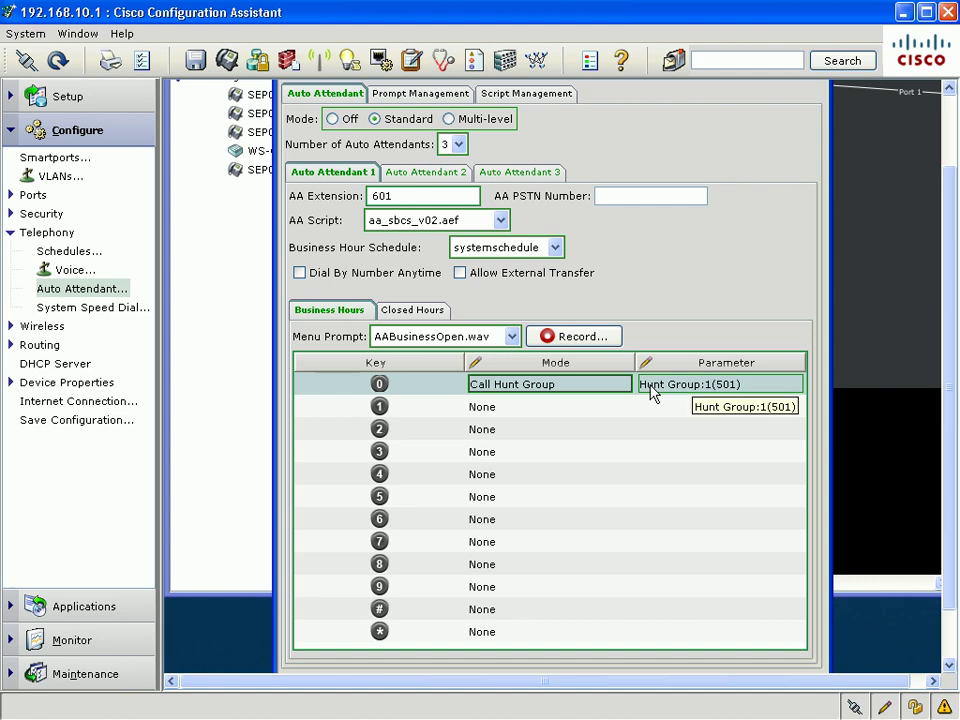
{"action": "scroll", "coordinate": [654, 328], "scroll_direction": "up", "scroll_amount": 1}
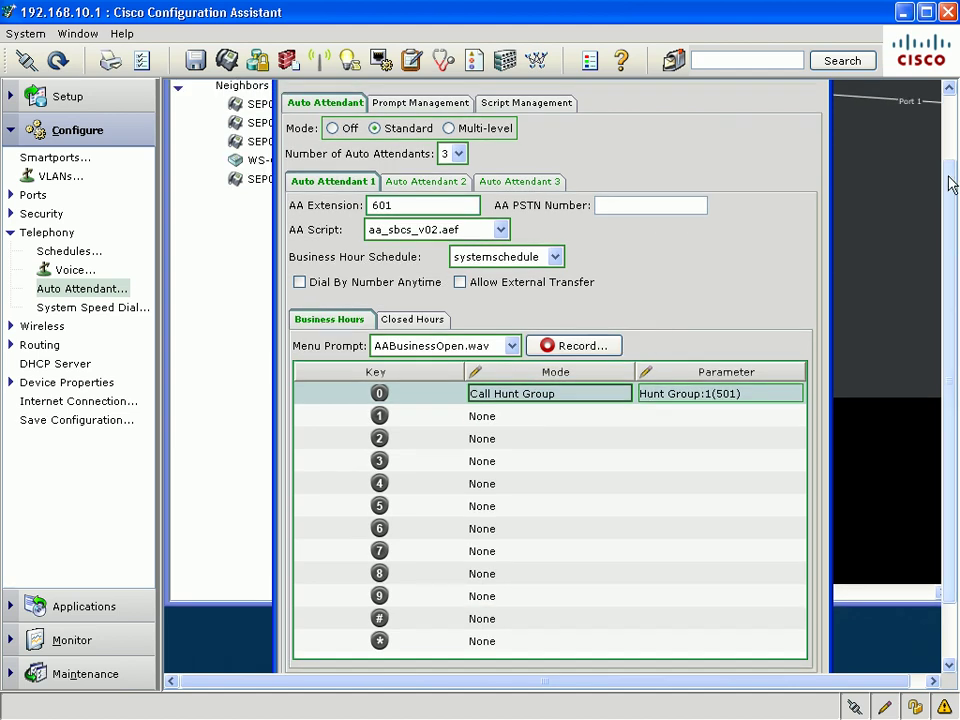
Show Auto Attendant Prompt Management with its five .wav prompts, leaving Sound Recorder unused
{"action": "scroll", "coordinate": [951, 177], "scroll_direction": "up", "scroll_amount": 3}
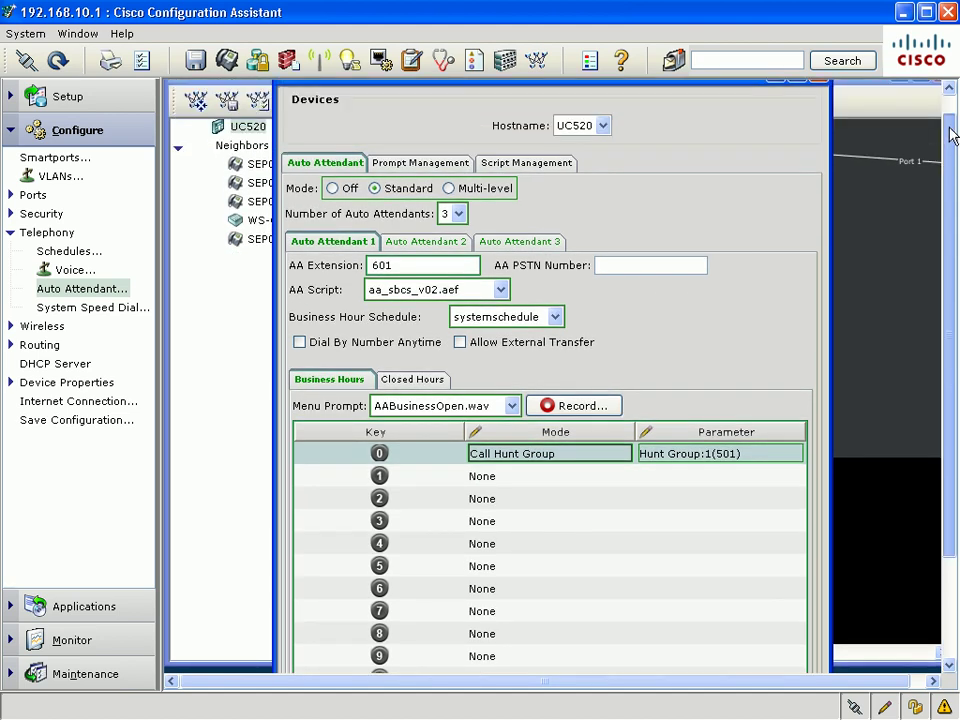
{"action": "left_click", "coordinate": [456, 165]}
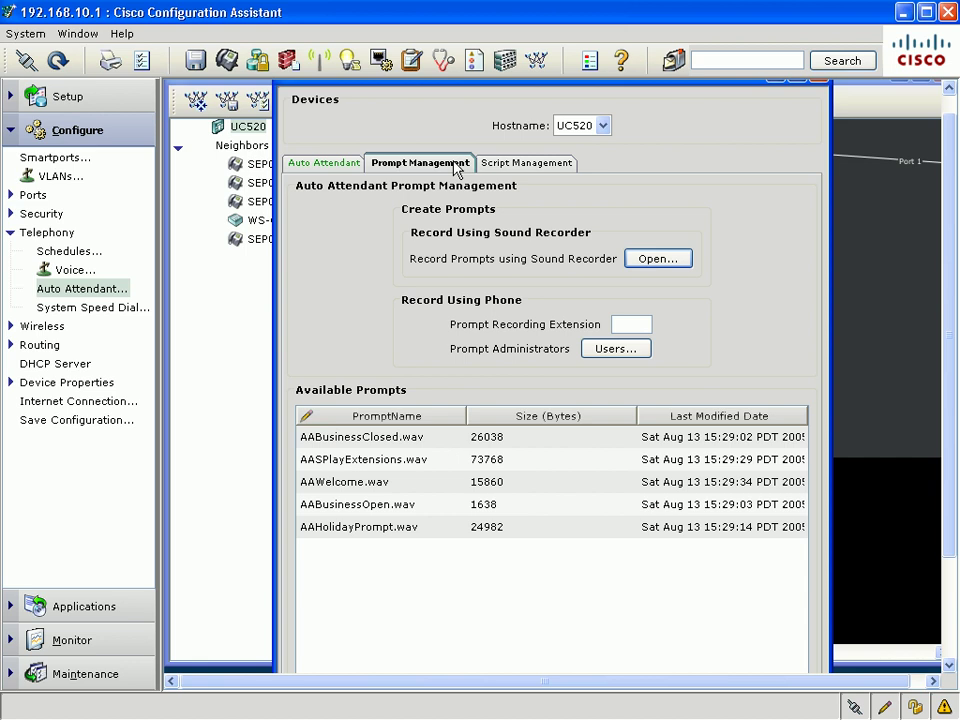
{"action": "left_click", "coordinate": [670, 259]}
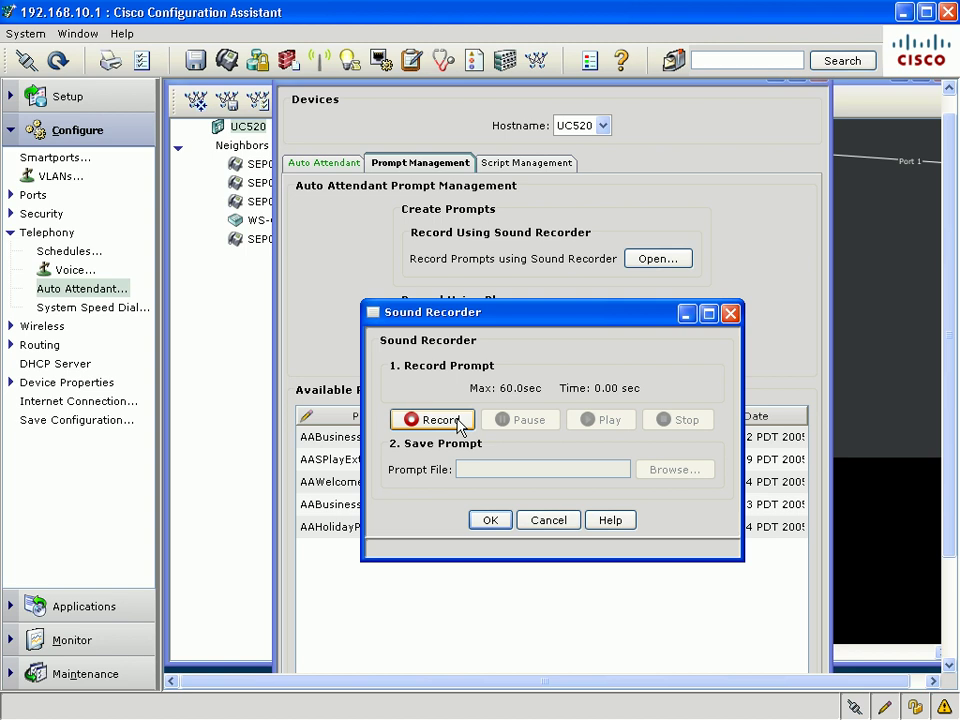
{"action": "left_click", "coordinate": [565, 527]}
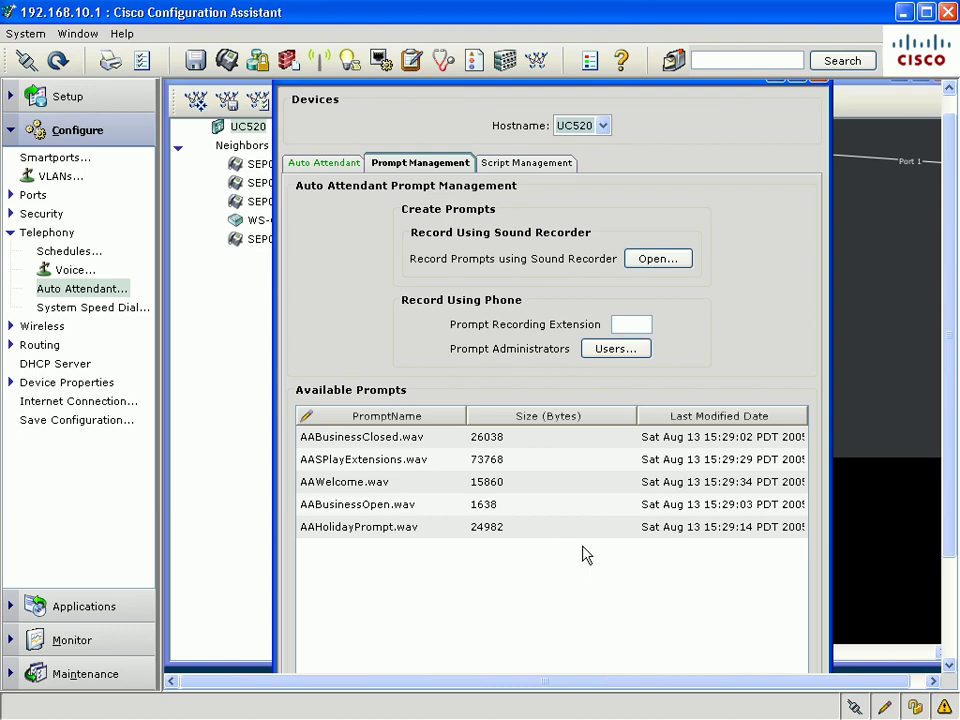
Enter 701 as the prompt recording extension
{"action": "scroll", "coordinate": [945, 557], "scroll_direction": "down", "scroll_amount": 1}
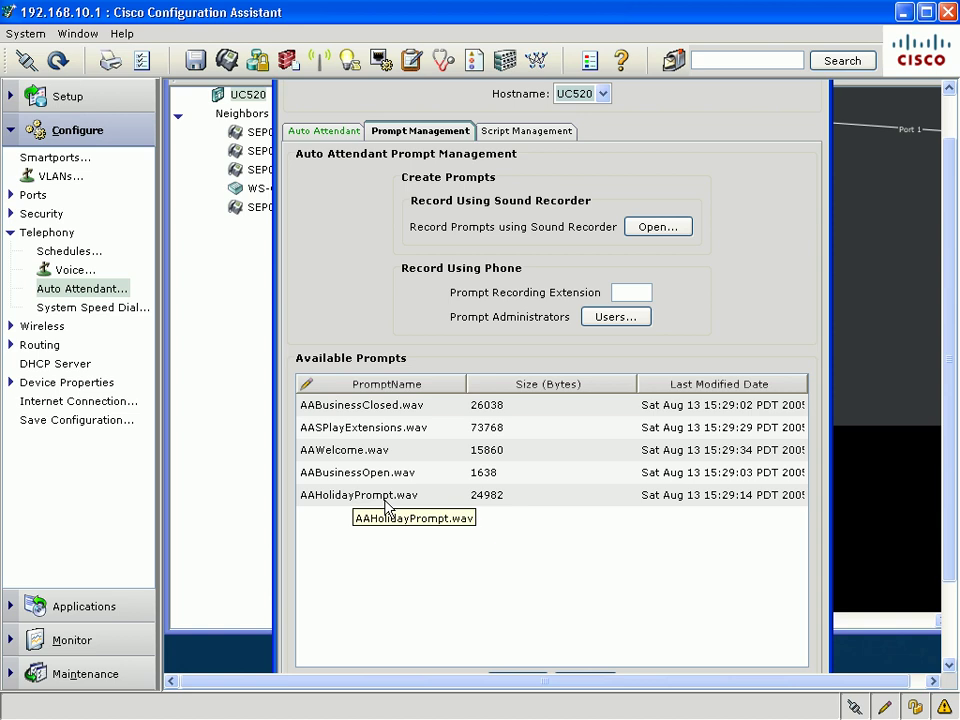
{"action": "left_click", "coordinate": [625, 291]}
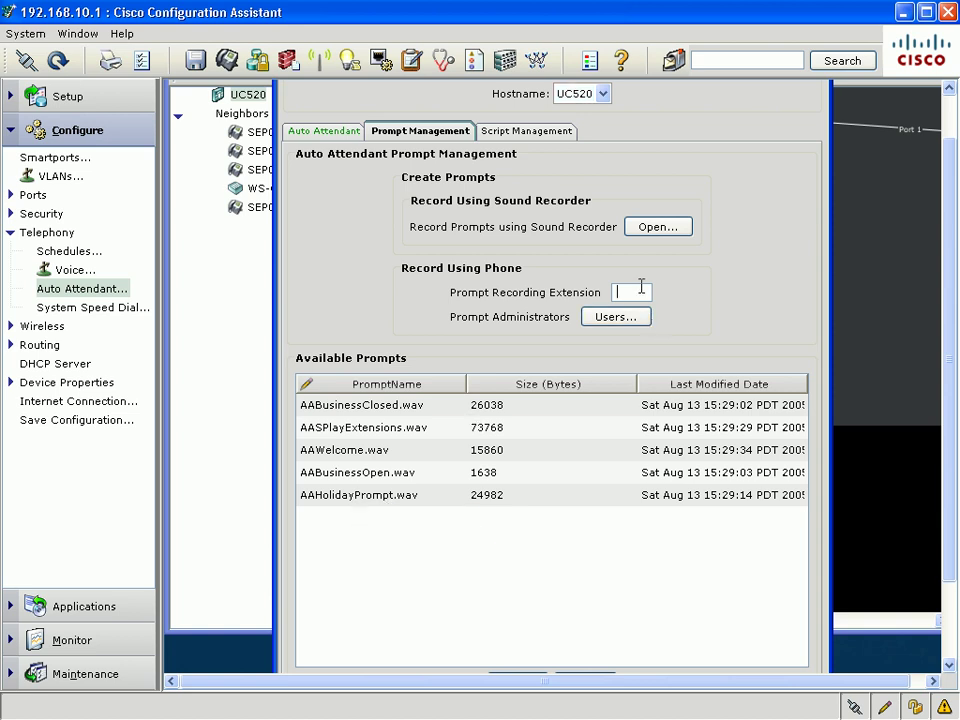
{"action": "type", "text": "701"}
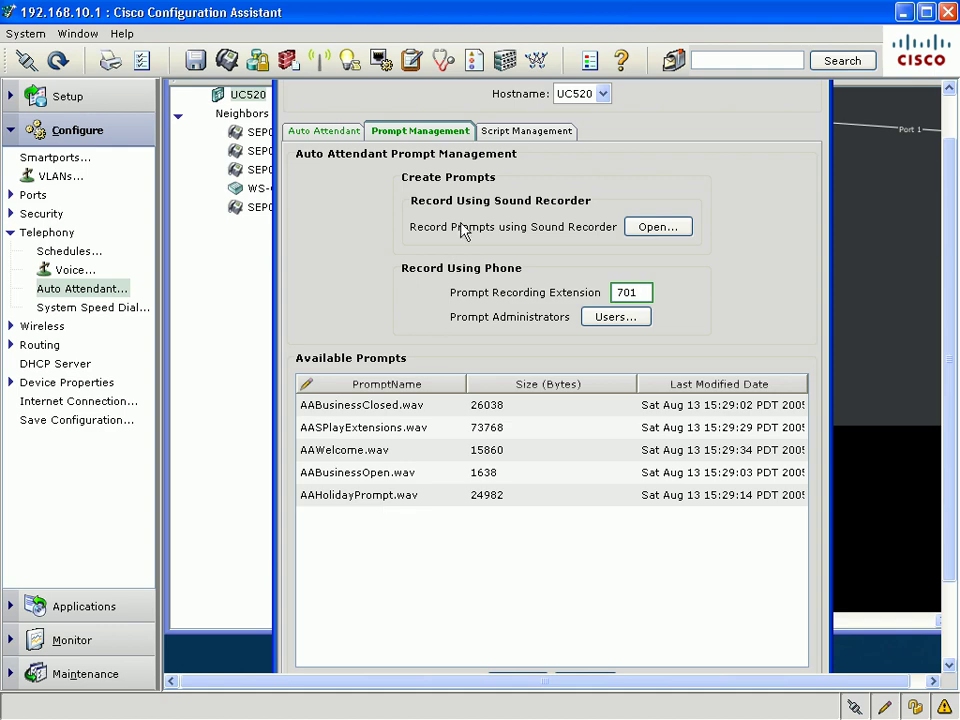
Set Auto Attendant 1's business-hours menu prompt to AAHolidayPrompt.wav
{"action": "left_click", "coordinate": [326, 132]}
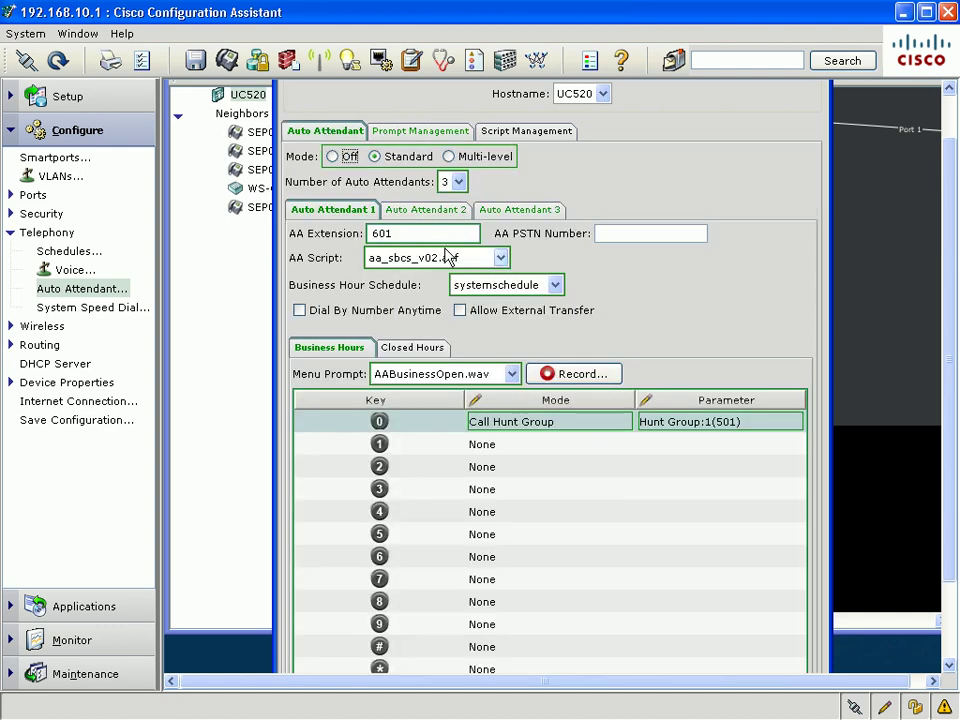
{"action": "left_click", "coordinate": [463, 375]}
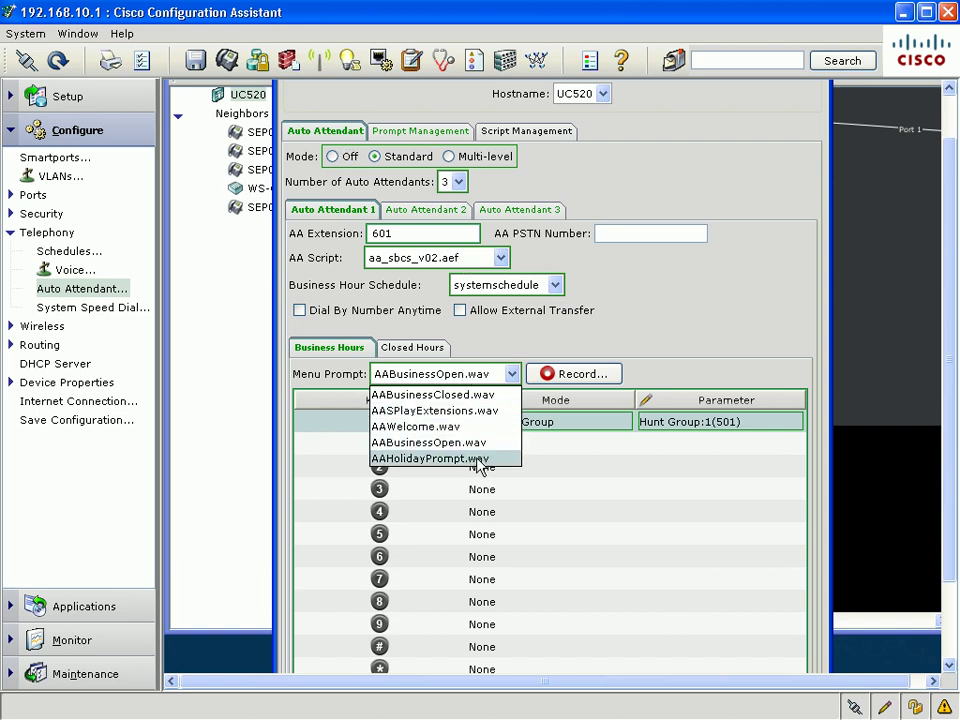
{"action": "left_click", "coordinate": [478, 460]}
Set key 1 to Play Prompt with AABusinessClosed.wav
{"action": "left_click", "coordinate": [556, 443]}
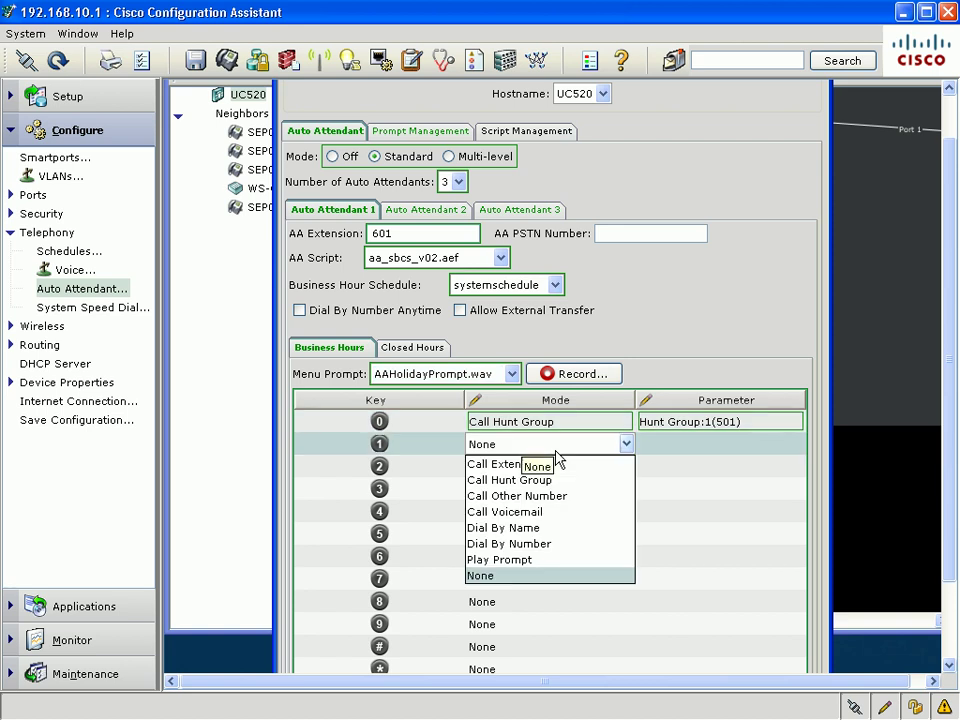
{"action": "left_click", "coordinate": [553, 560]}
{"action": "left_click", "coordinate": [703, 445]}
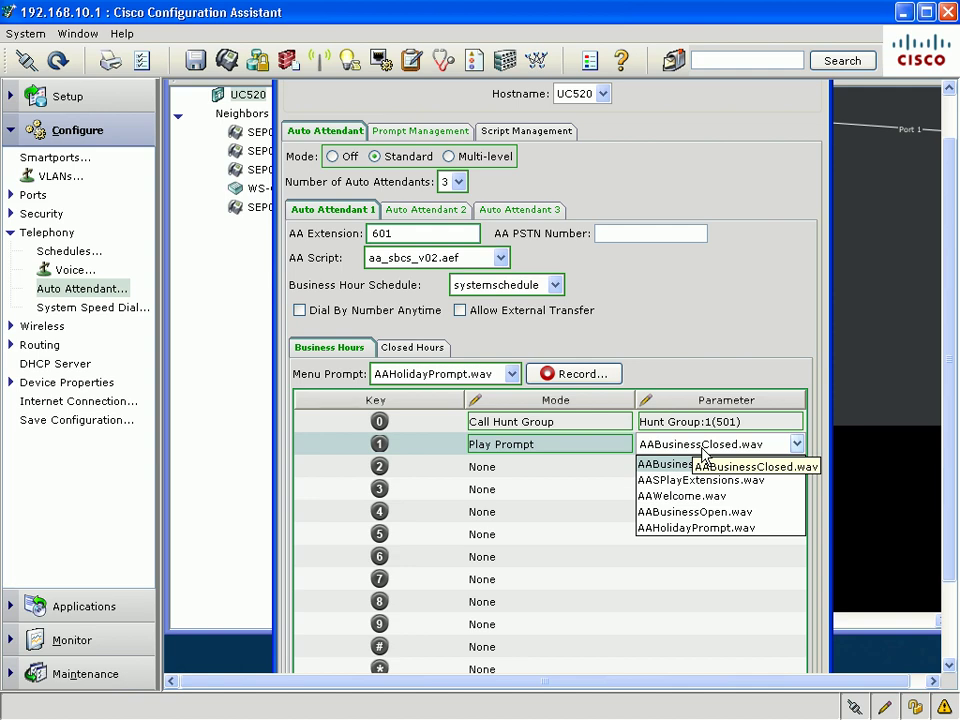
{"action": "left_click", "coordinate": [703, 452]}
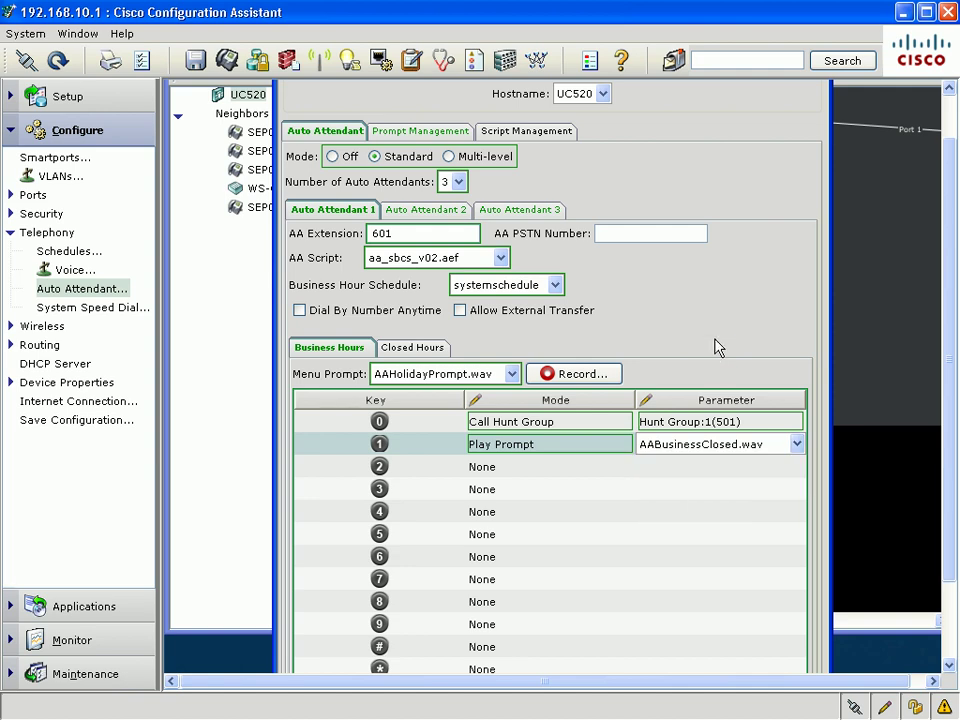
{"action": "left_click", "coordinate": [948, 648]}
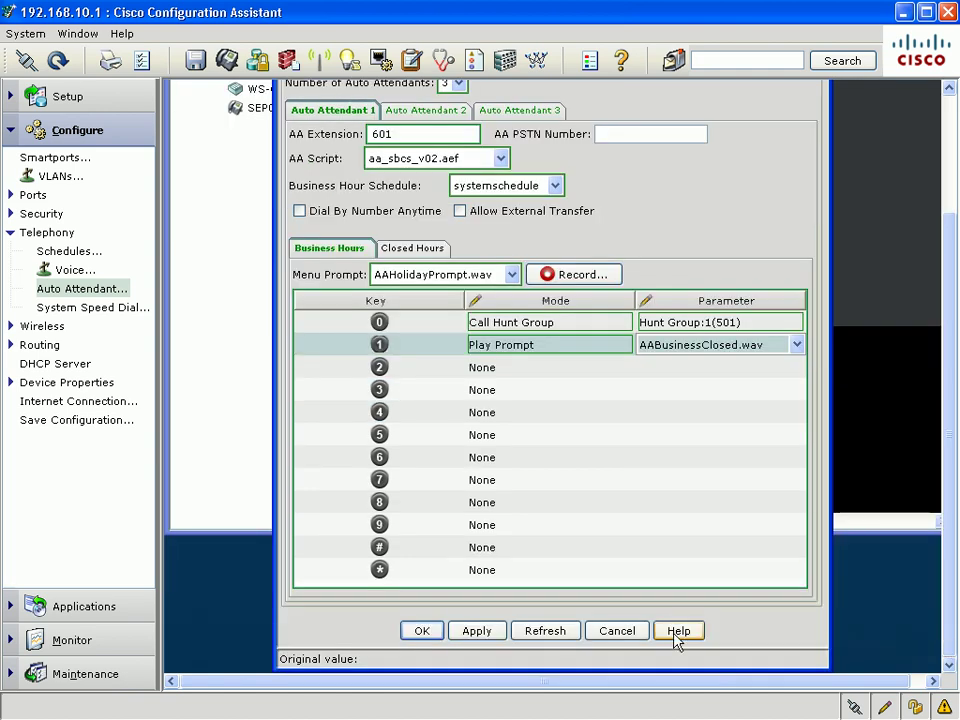
Cancel the Auto Attendant window to return to the UC520 Topology View
{"action": "left_click", "coordinate": [616, 631]}
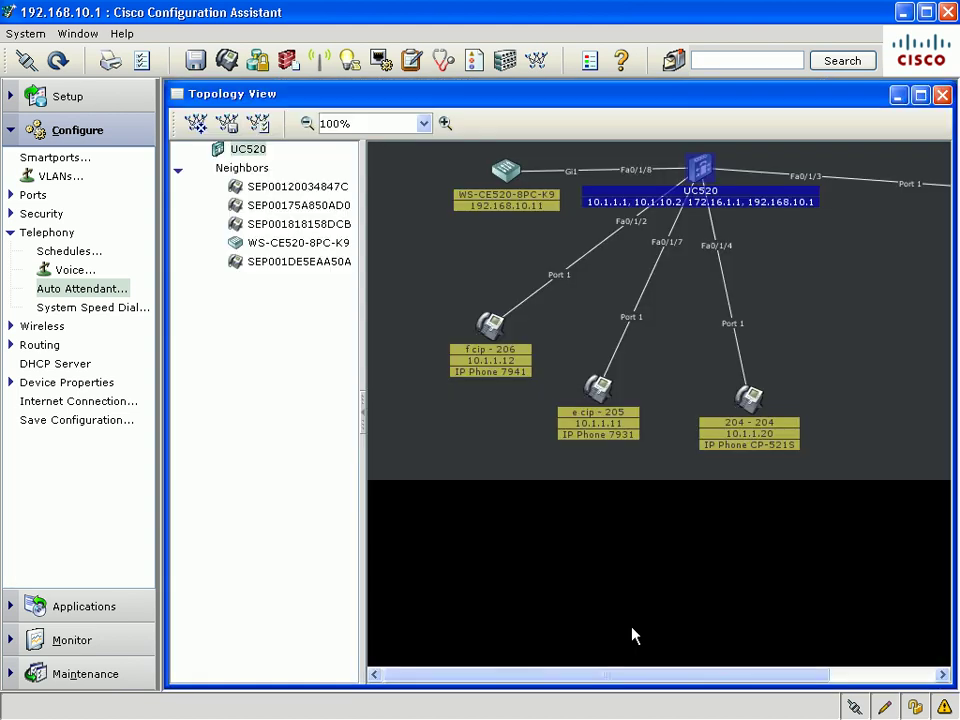